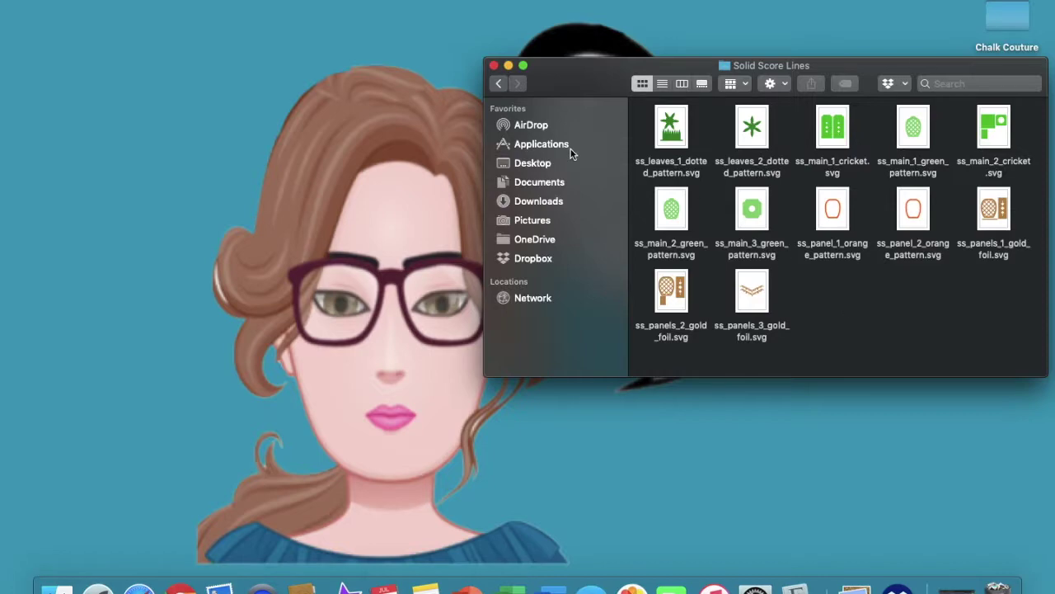
Step: Open leaves_1_dotted_pattern.svg from the Pineapple folder to examine its dashed score lines, and put the browser window away
click(498, 84)
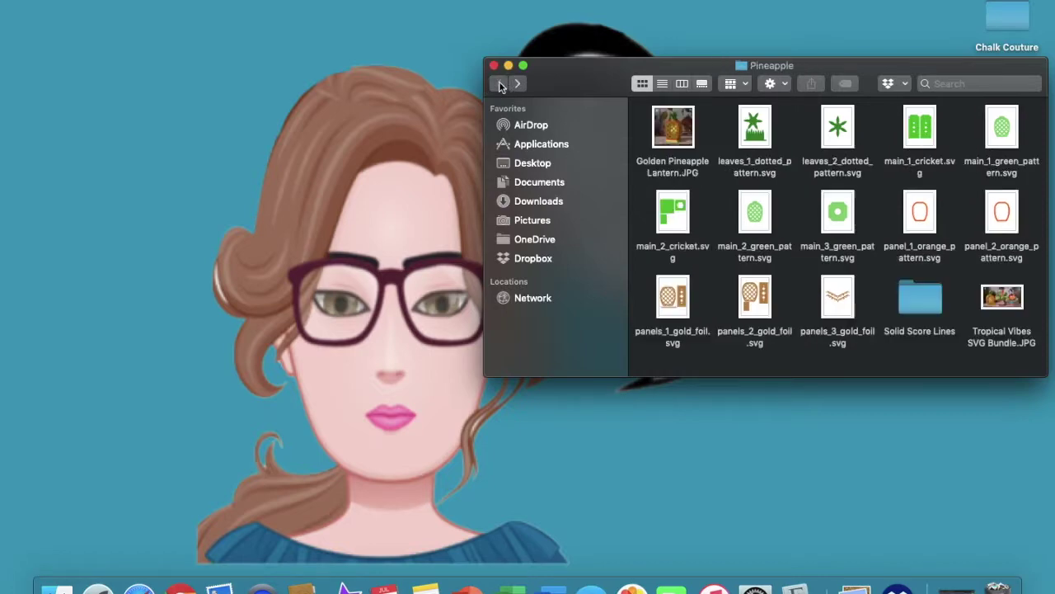
double_click(757, 126)
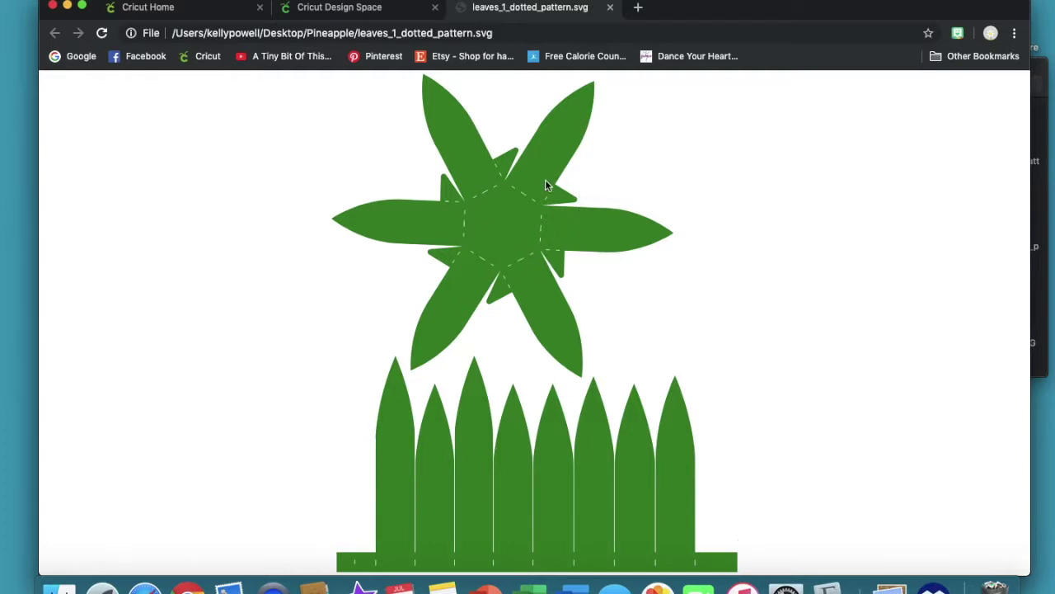
click(52, 6)
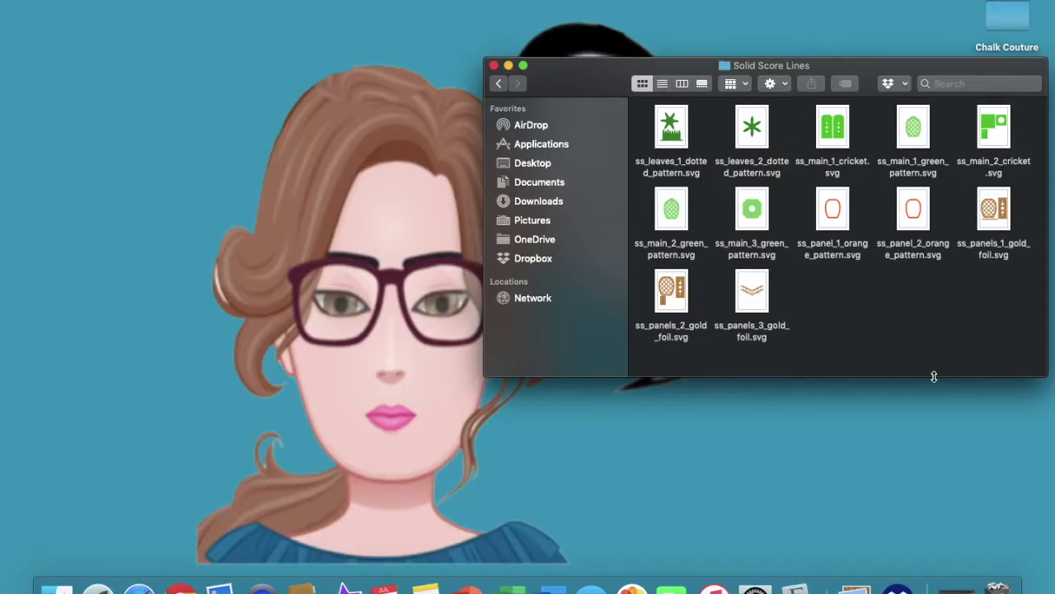
Step: Switch to Cricut Design Space in the browser, upload ss_leaves_1_dotted_pattern.svg from the Solid Score Lines folder and save it
click(956, 588)
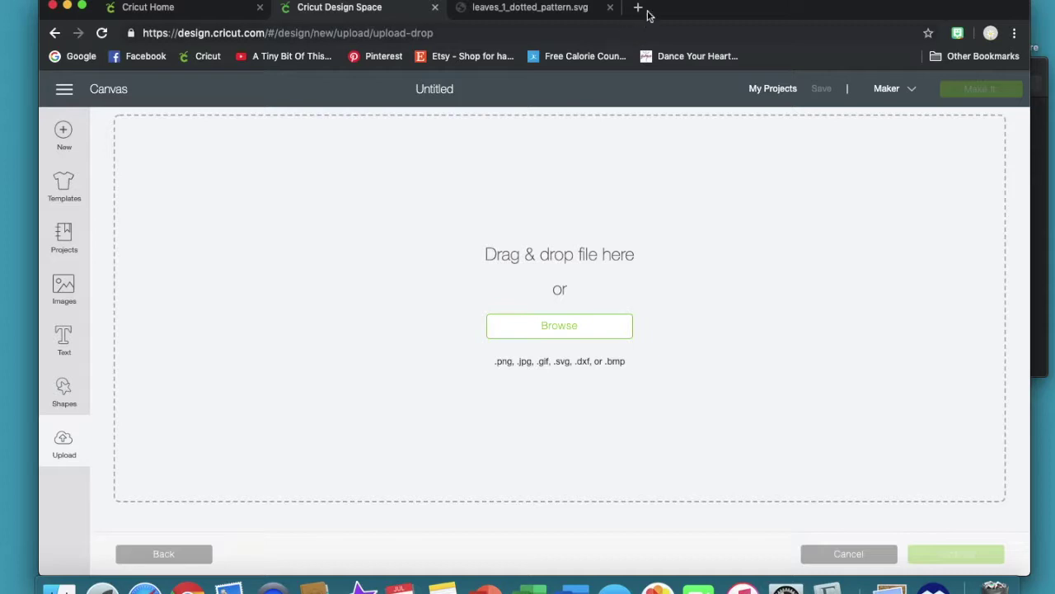
drag(641, 19, 590, 11)
click(971, 71)
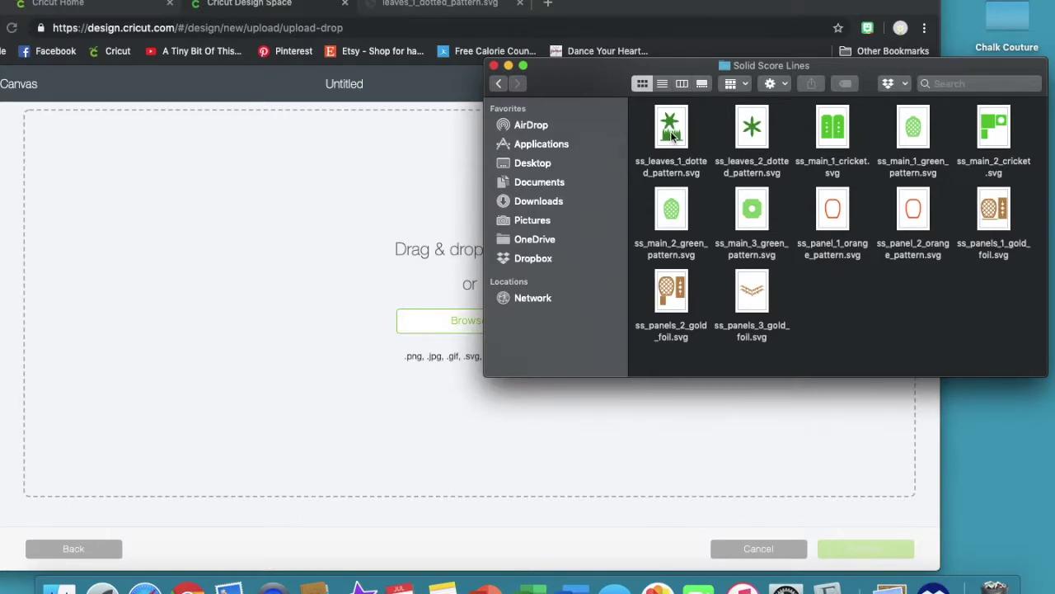
drag(672, 136, 401, 260)
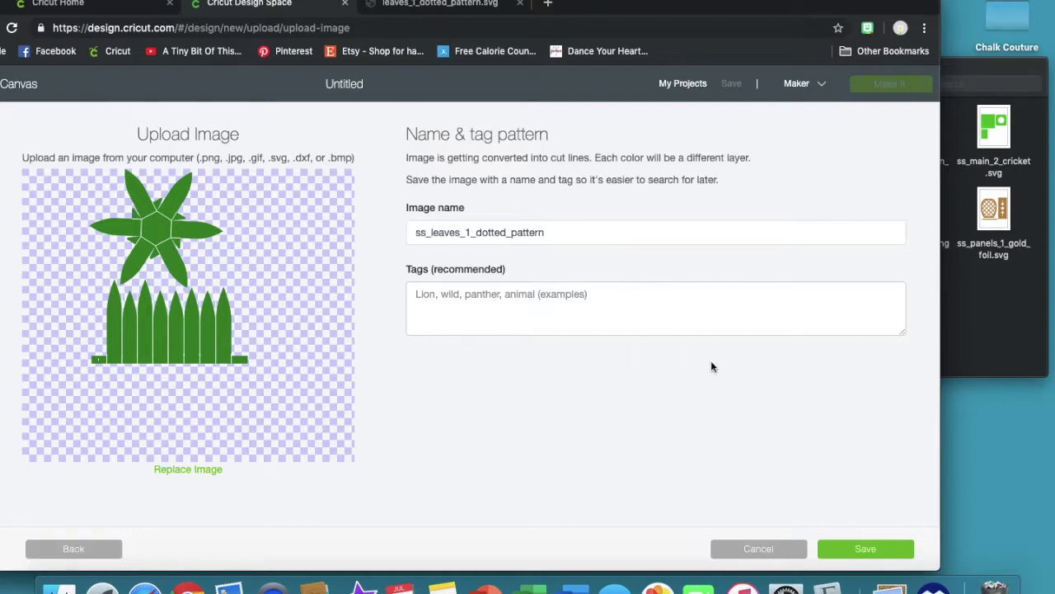
click(866, 550)
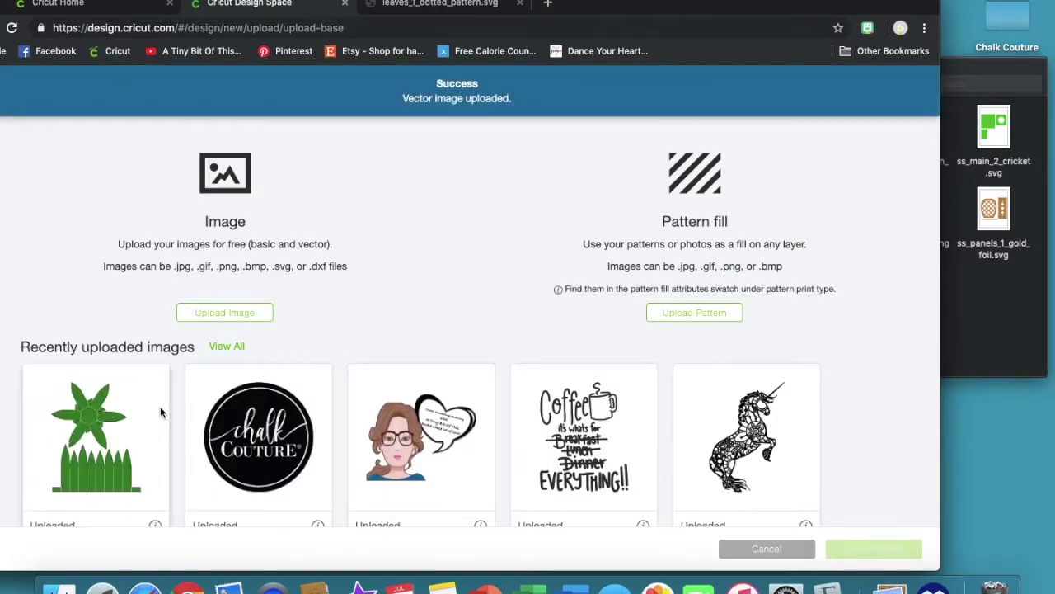
Step: Upload ss_leaves_2_dotted_pattern.svg from the Solid Score Lines folder as a new image and save it
click(238, 317)
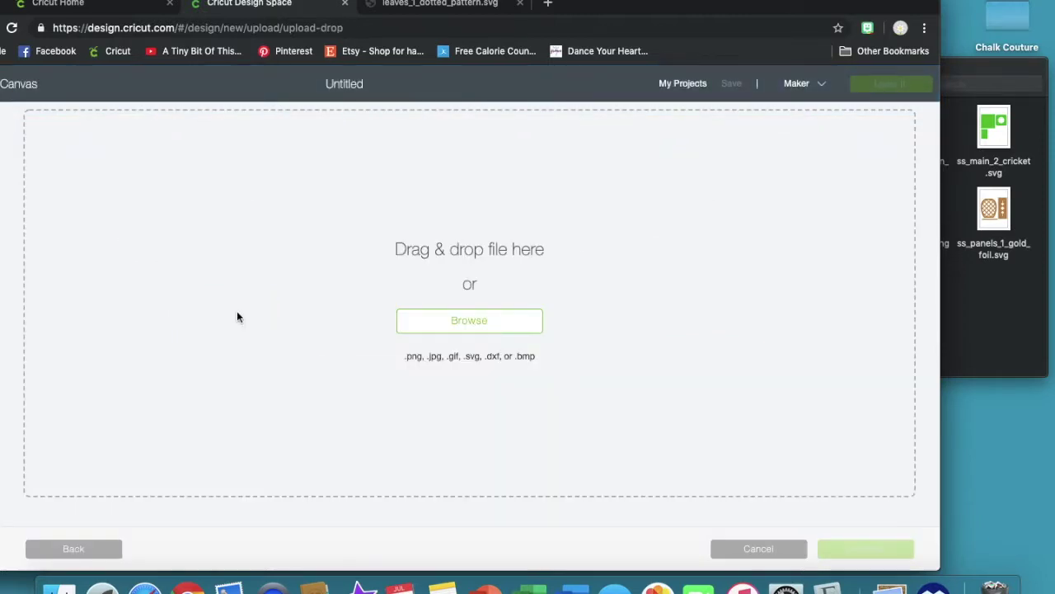
click(998, 319)
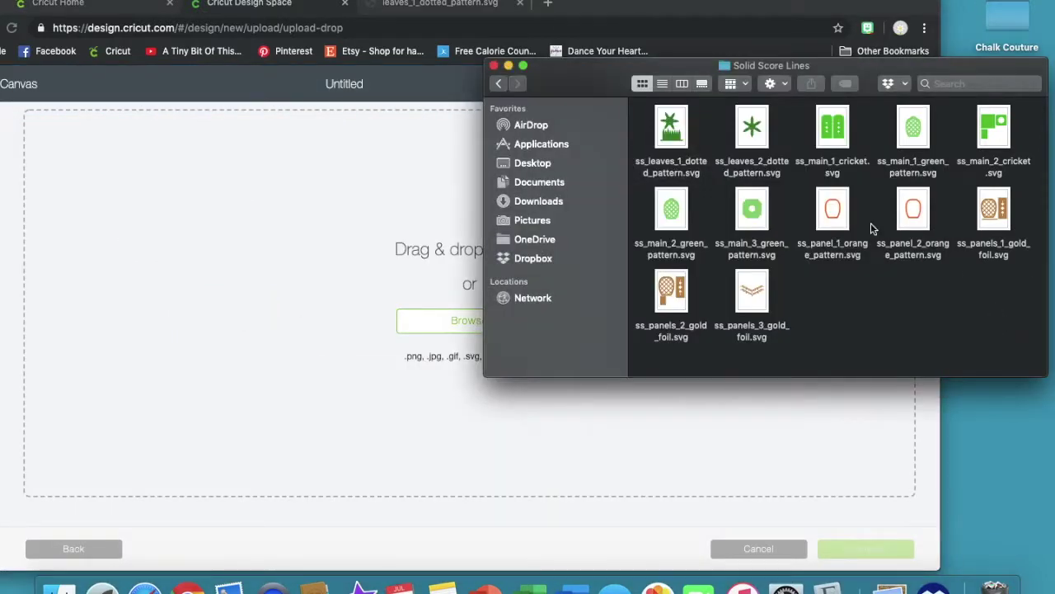
drag(751, 126, 412, 294)
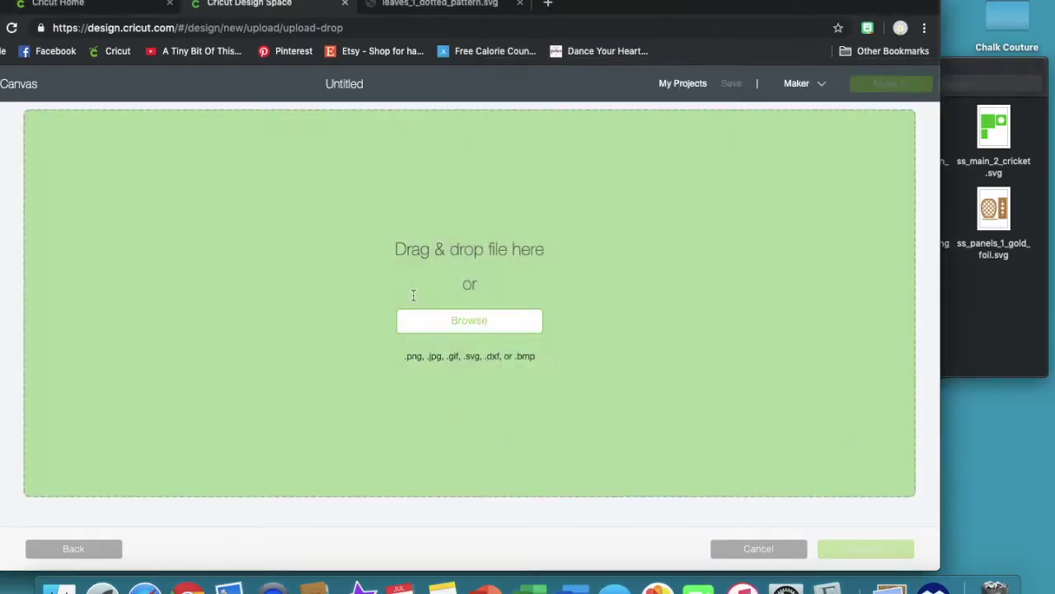
click(872, 546)
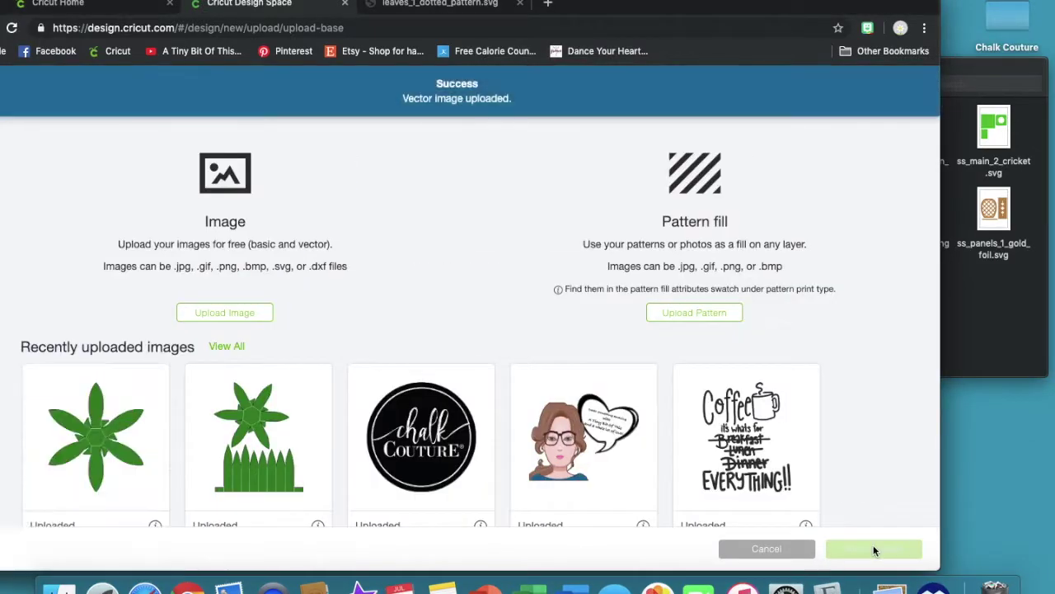
Step: Upload and save the remaining lantern pieces from the Solid Score Lines folder: the green main, orange panel and gold foil SVG files
click(232, 313)
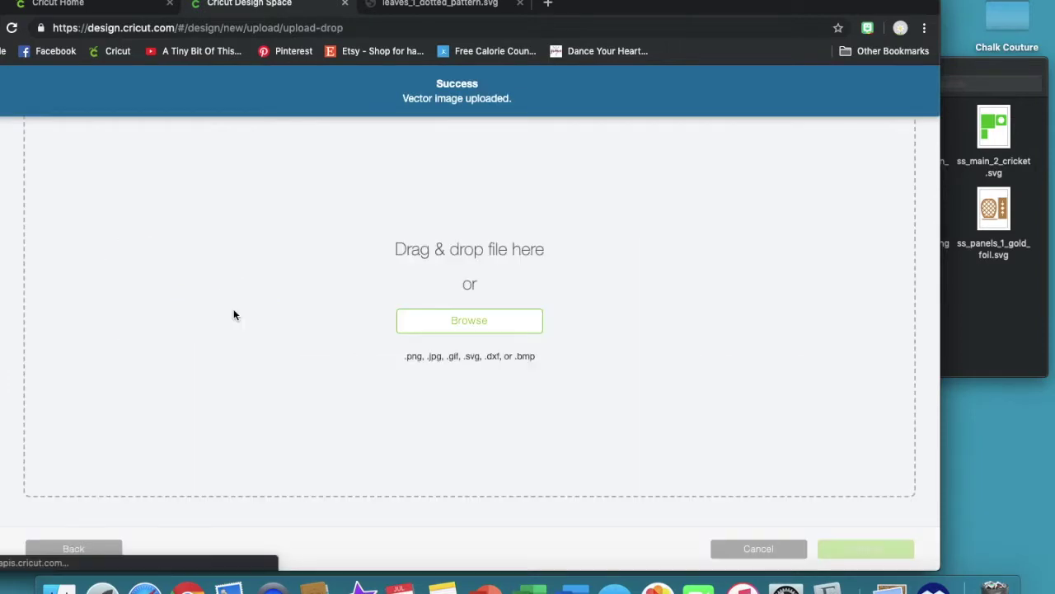
click(969, 298)
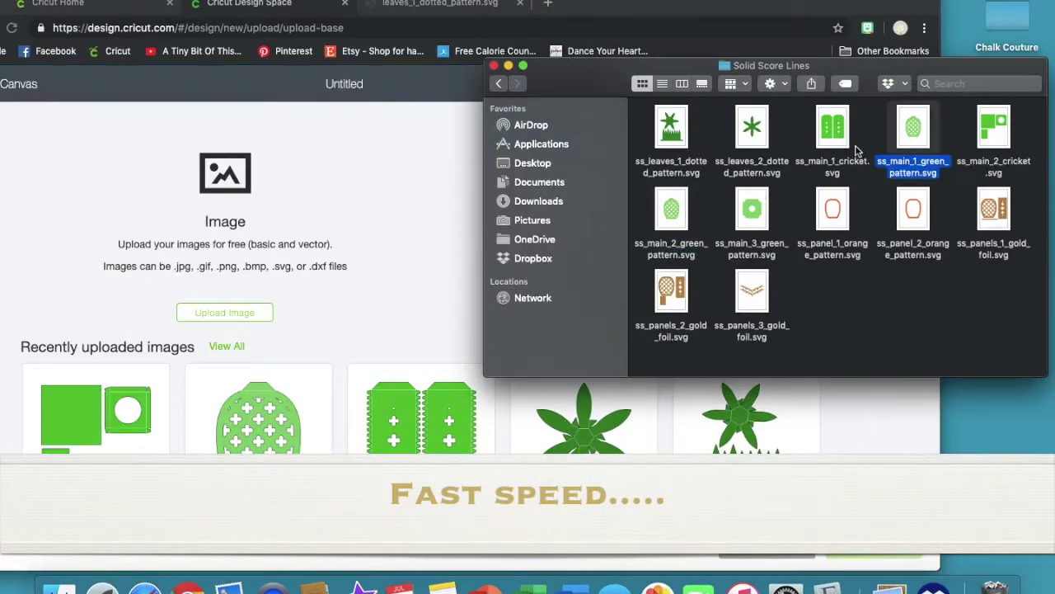
click(724, 247)
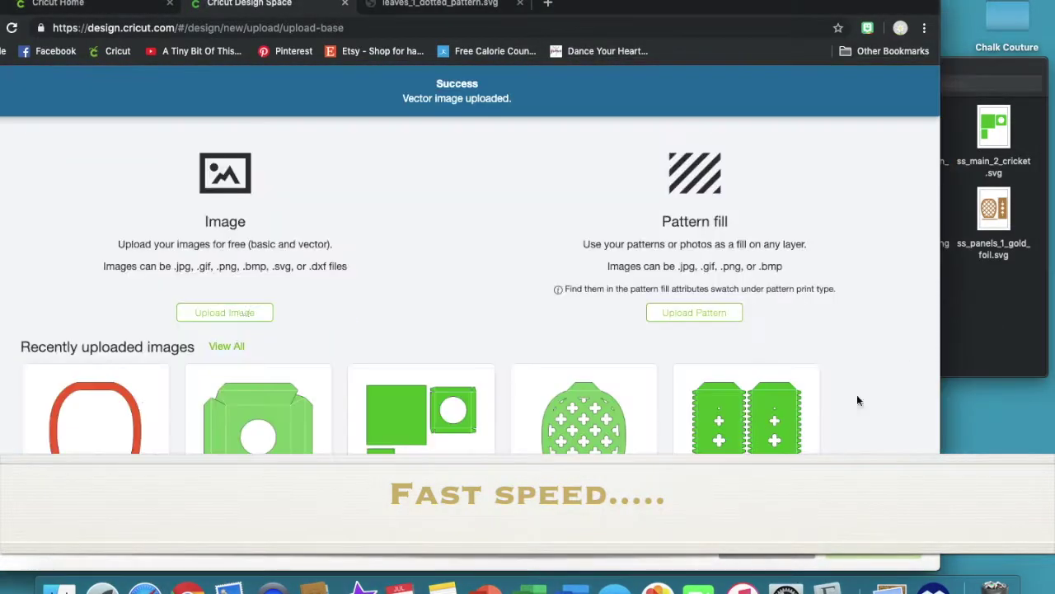
click(857, 548)
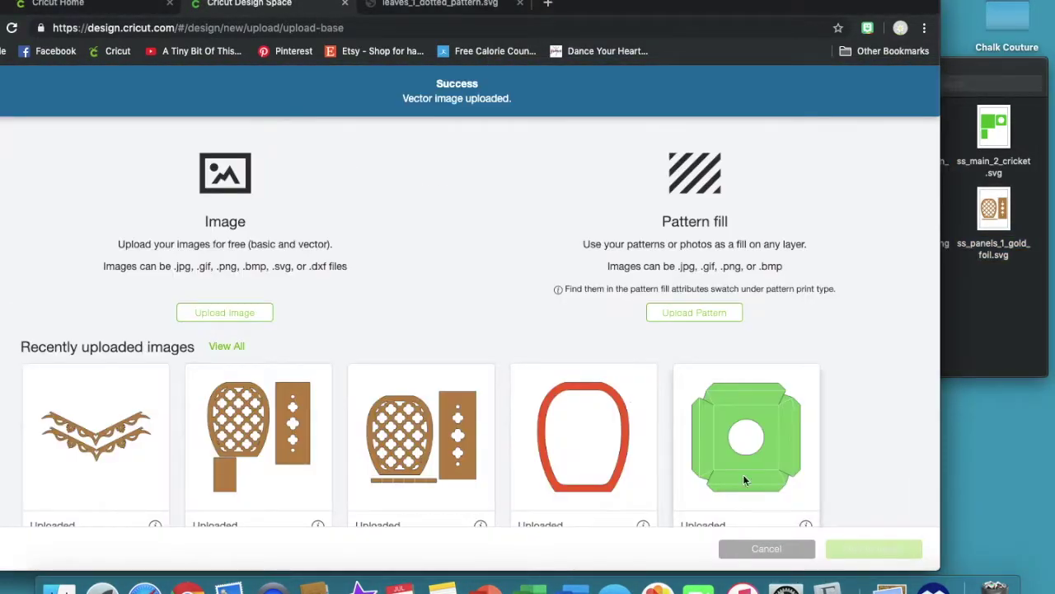
Step: Load Golden Pineapple Lantern.JPG from the Pineapple folder as a new image upload
scroll(556, 443, down, 3)
scroll(557, 448, down, 5)
scroll(557, 449, up, 2)
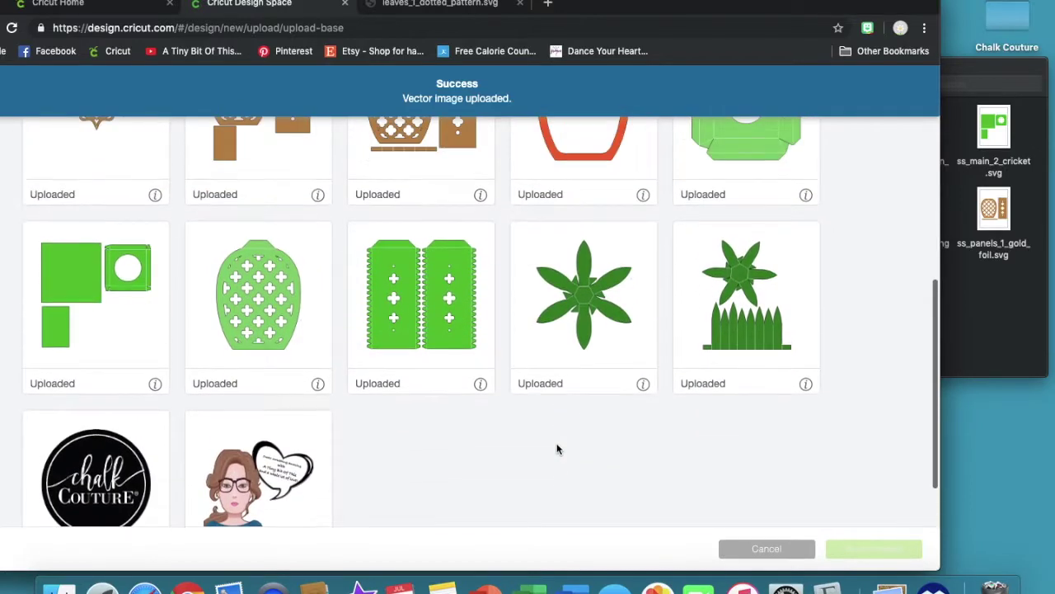
scroll(727, 381, up, 4)
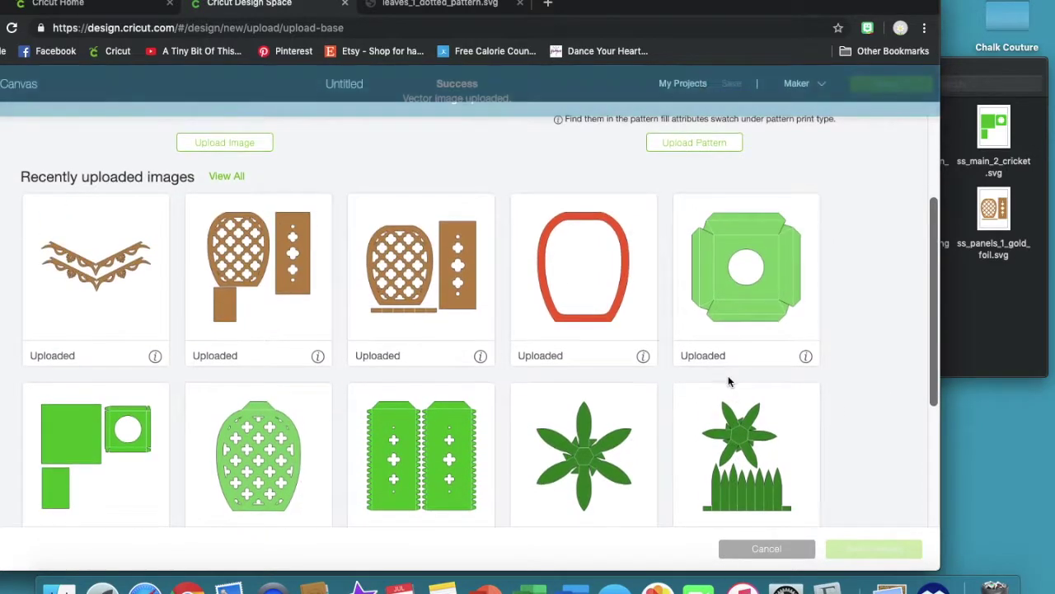
scroll(728, 380, down, 1)
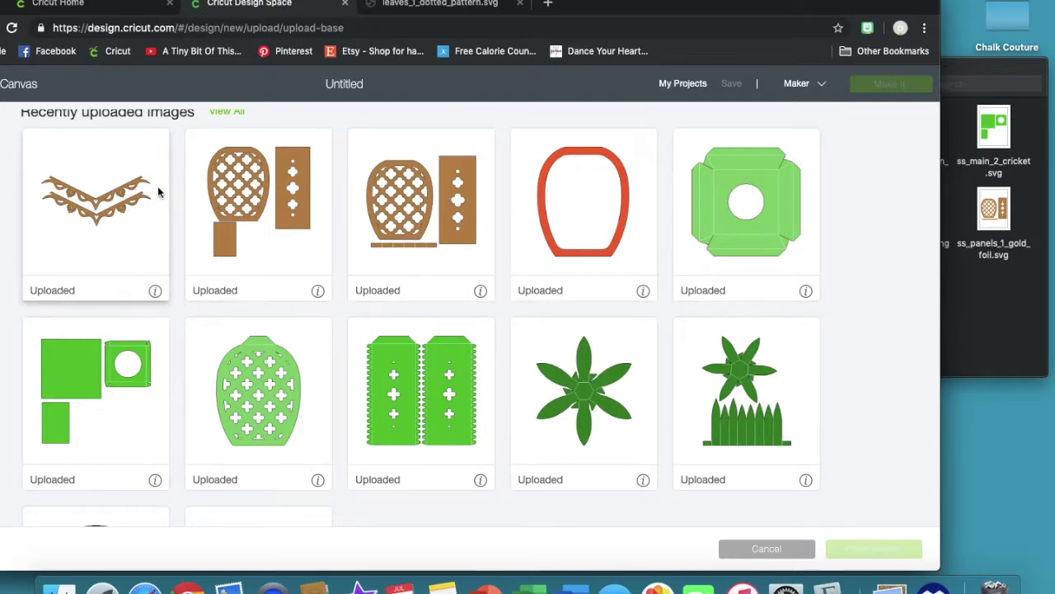
click(974, 294)
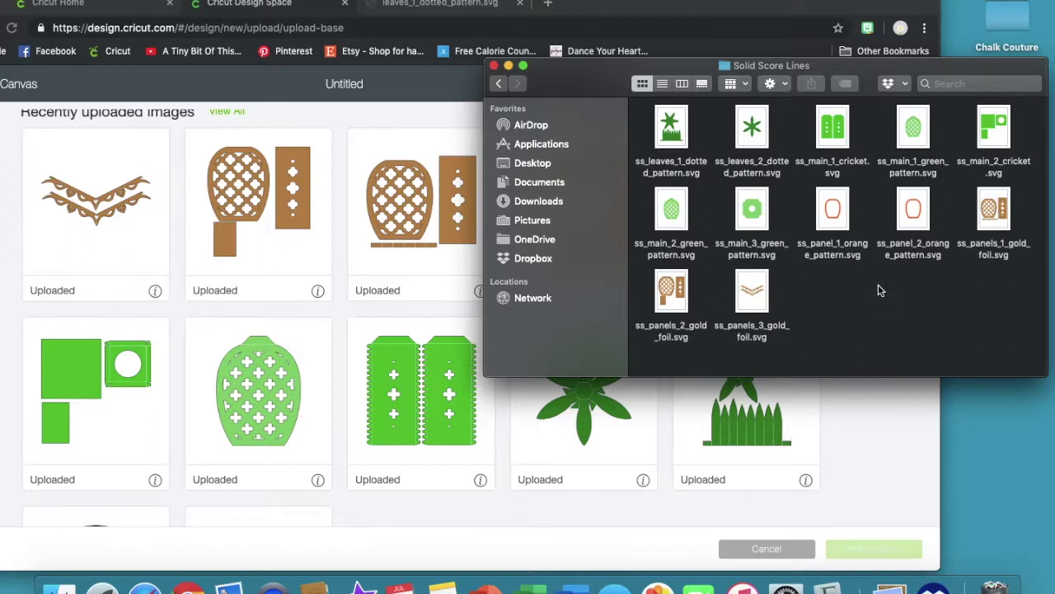
click(499, 83)
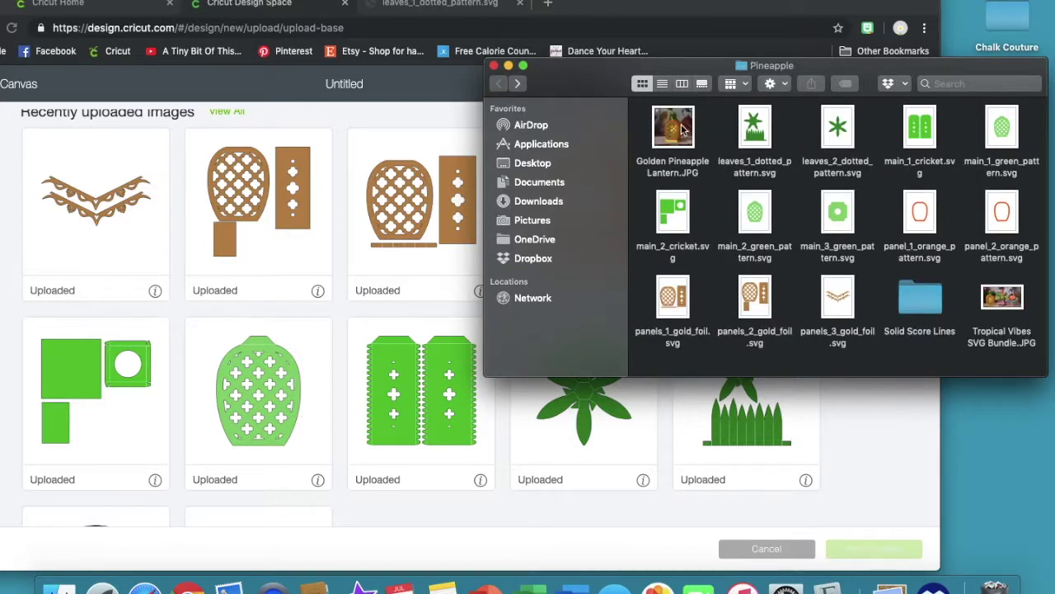
click(337, 228)
scroll(337, 226, up, 5)
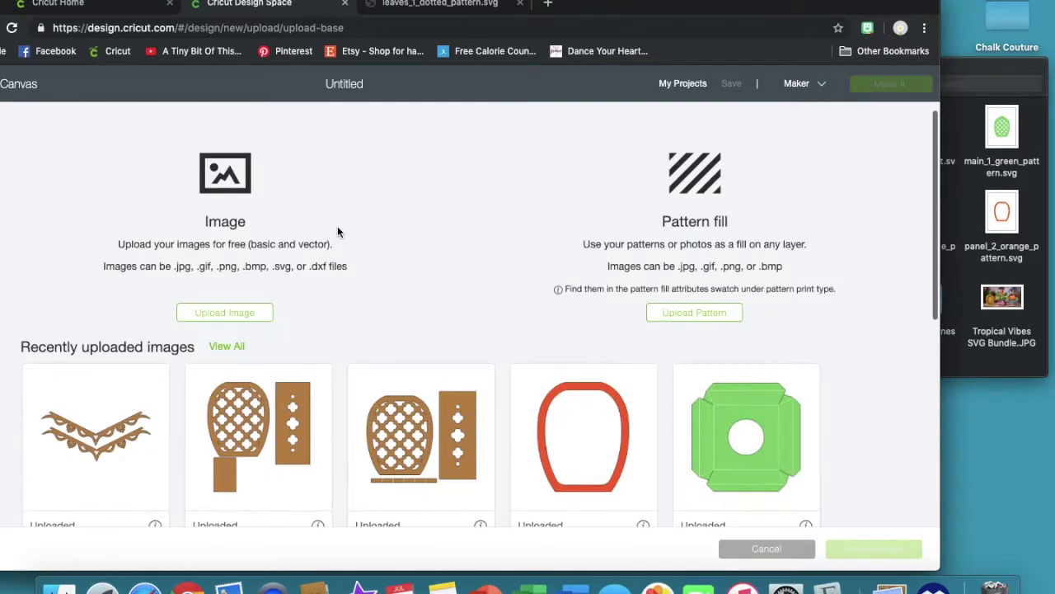
click(234, 316)
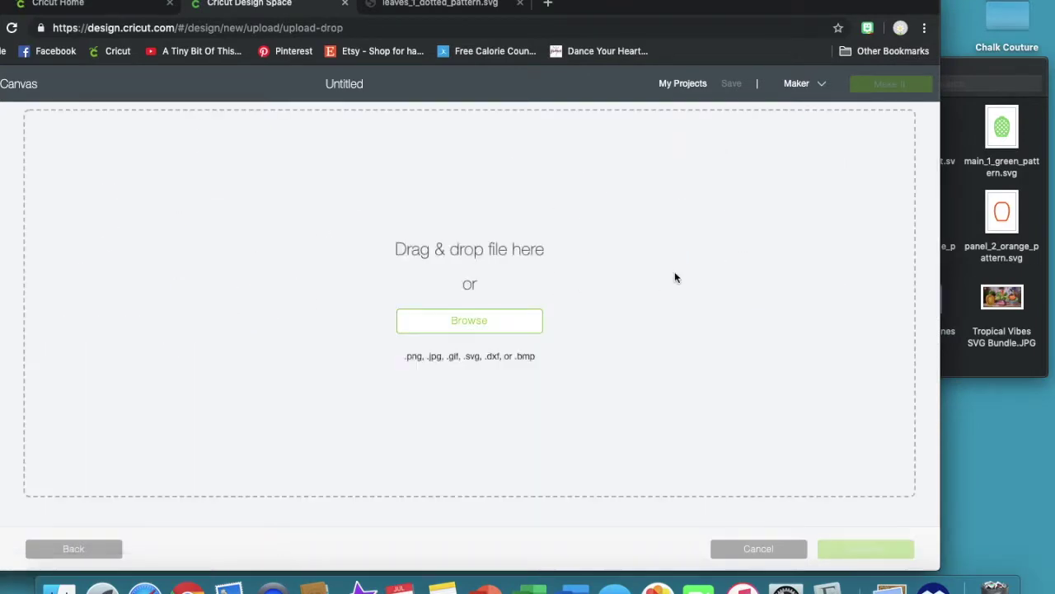
click(957, 268)
drag(672, 136, 251, 287)
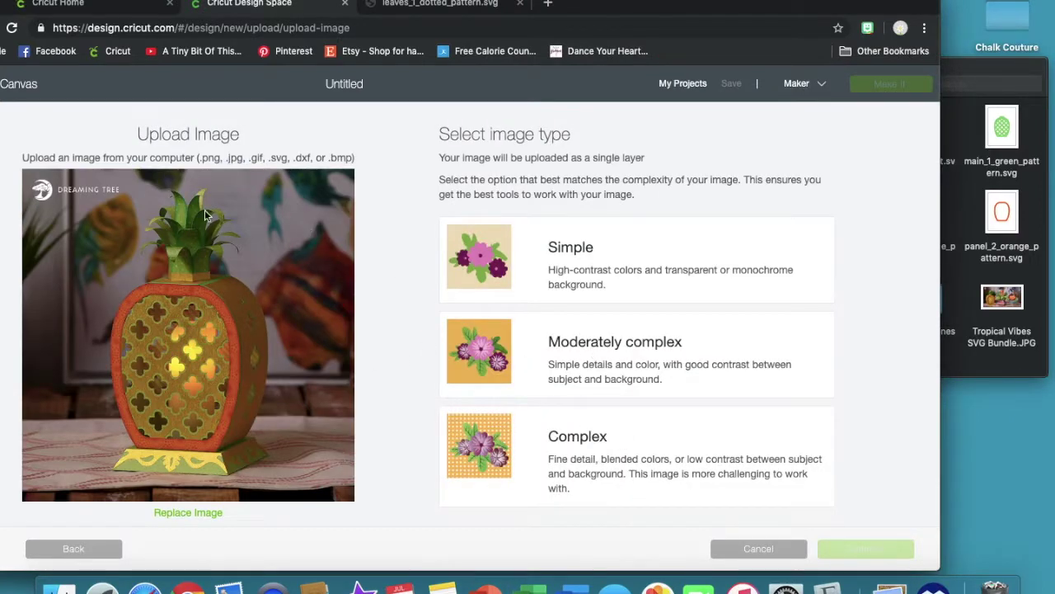
Step: Set the photo's image type to Complex, leave its background intact and save it as a Print Then Cut image named Golden Pineapple Lantern
click(689, 441)
click(865, 550)
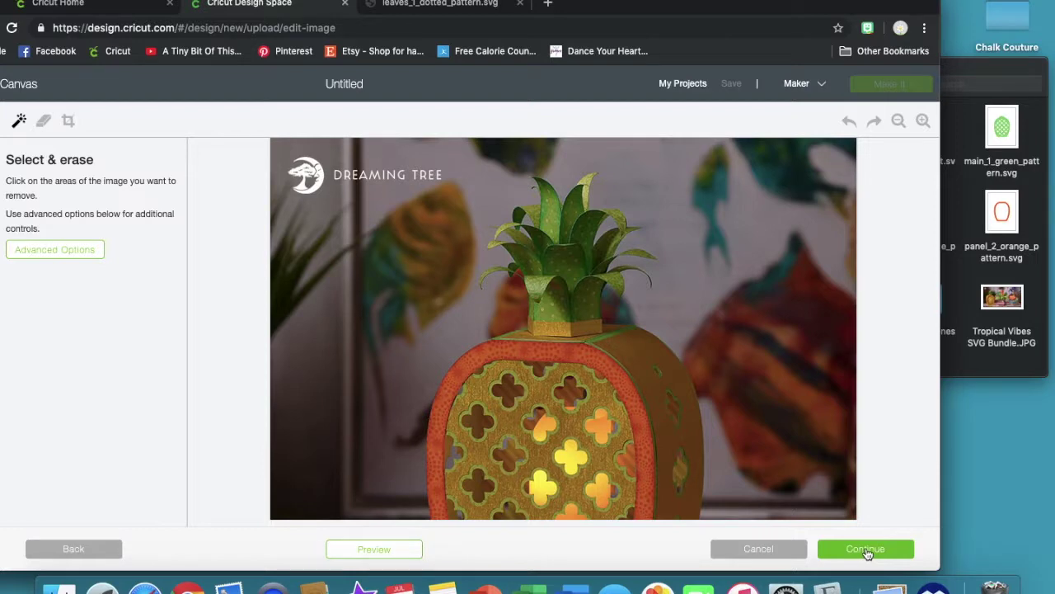
click(869, 548)
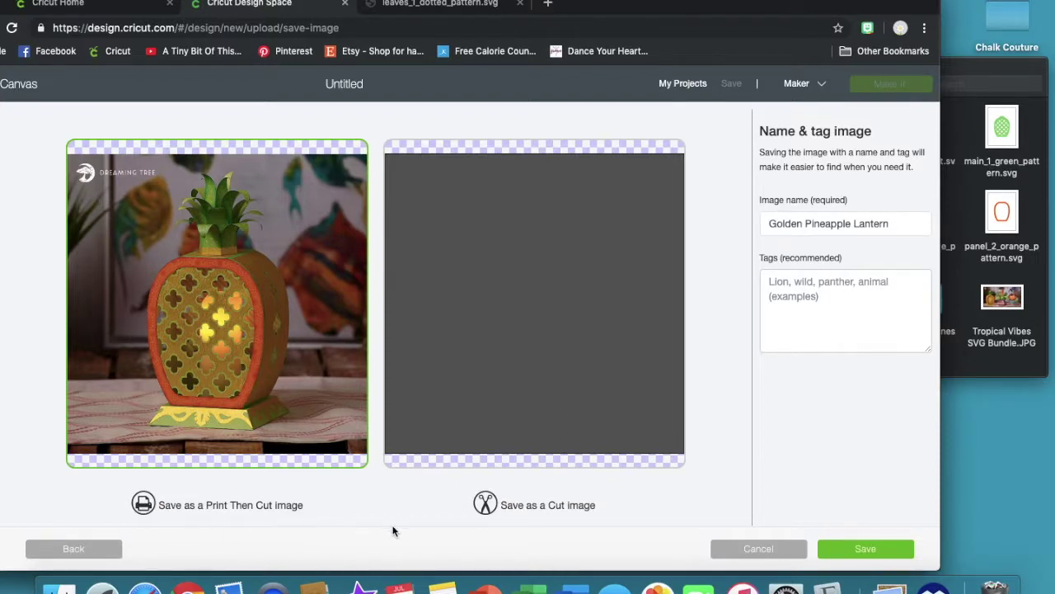
click(855, 551)
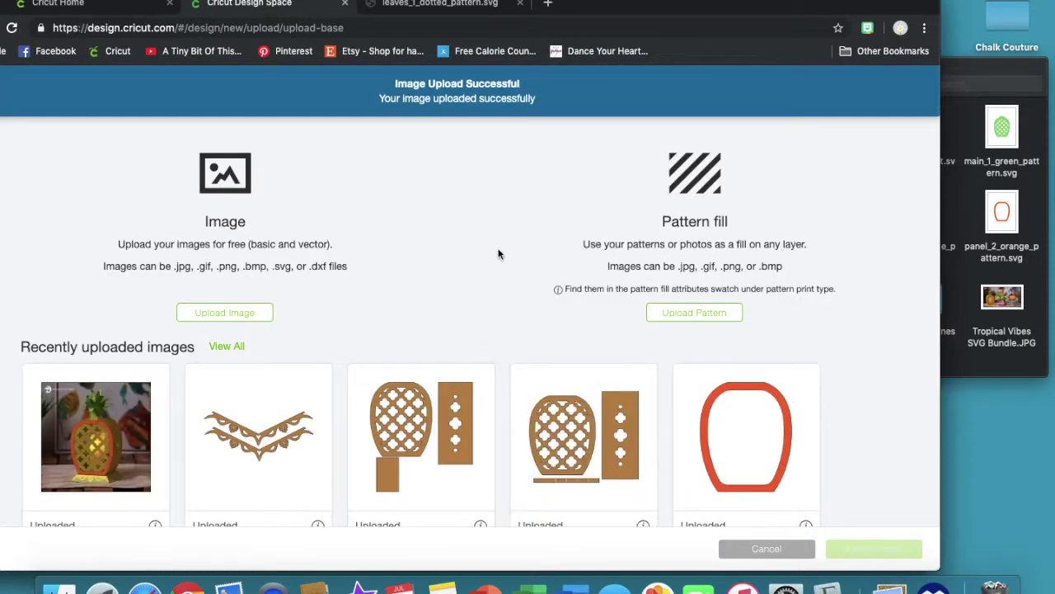
Step: Insert the uploaded Golden Pineapple Lantern photo onto the canvas
scroll(440, 285, down, 5)
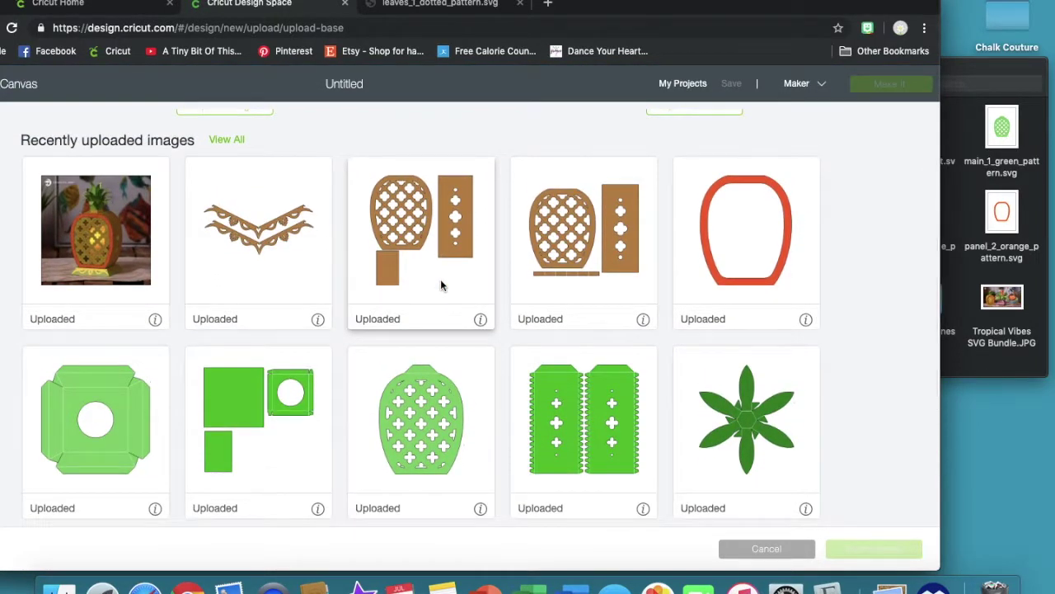
click(94, 239)
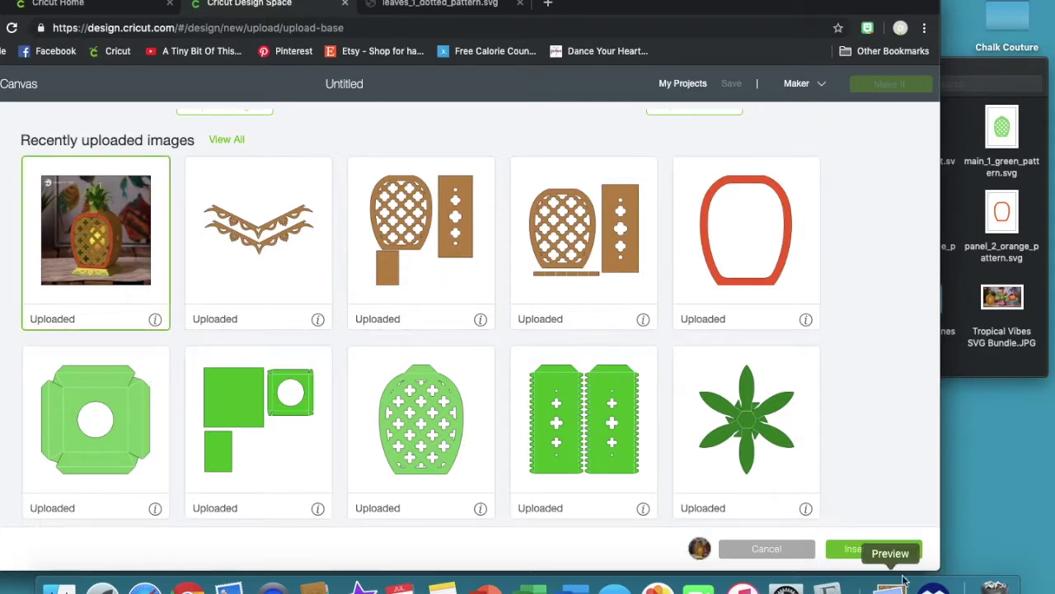
click(855, 550)
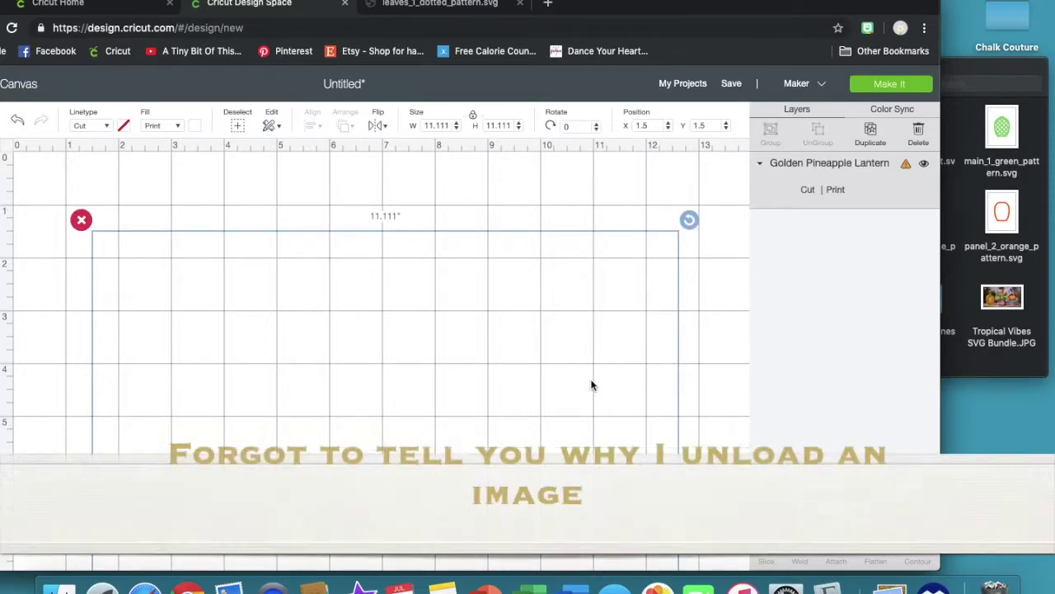
Step: Shrink the lantern photo proportionally to about 1.9 inches square and place it near the canvas origin as a reference
scroll(591, 385, down, 5)
scroll(591, 385, up, 5)
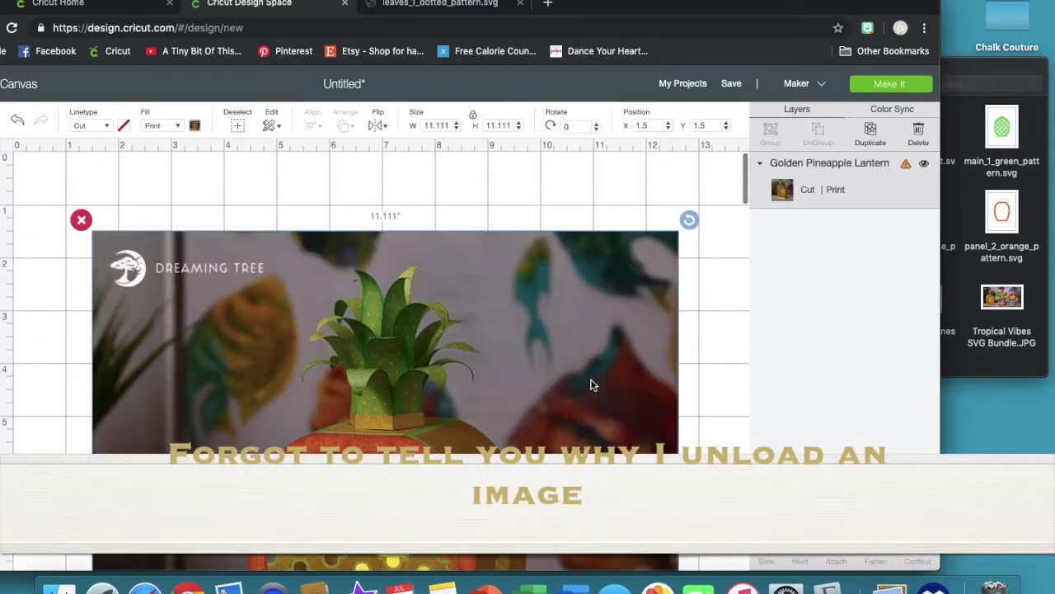
scroll(591, 385, down, 10)
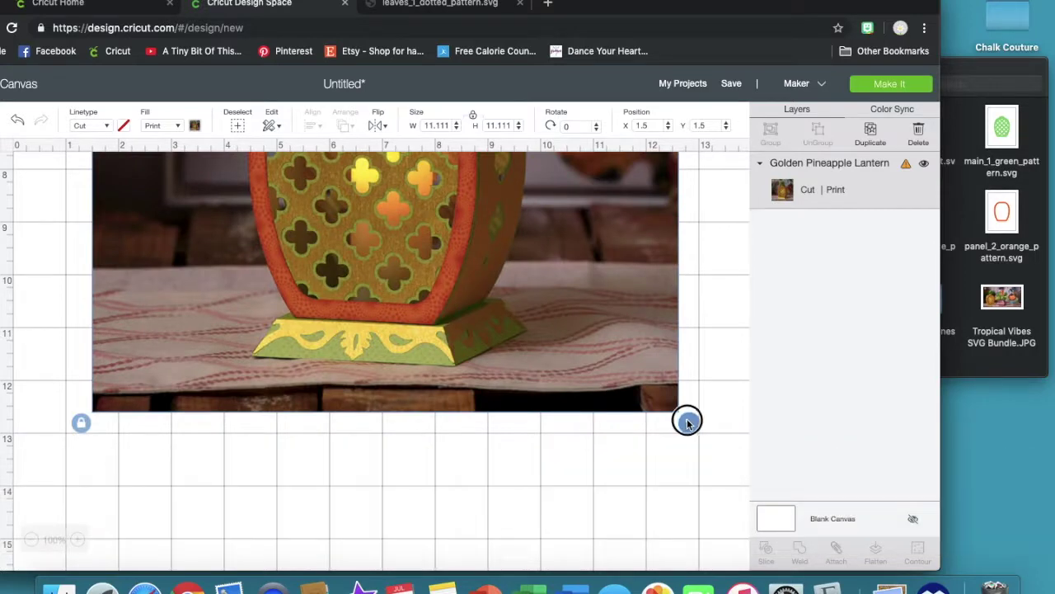
drag(688, 423, 289, 301)
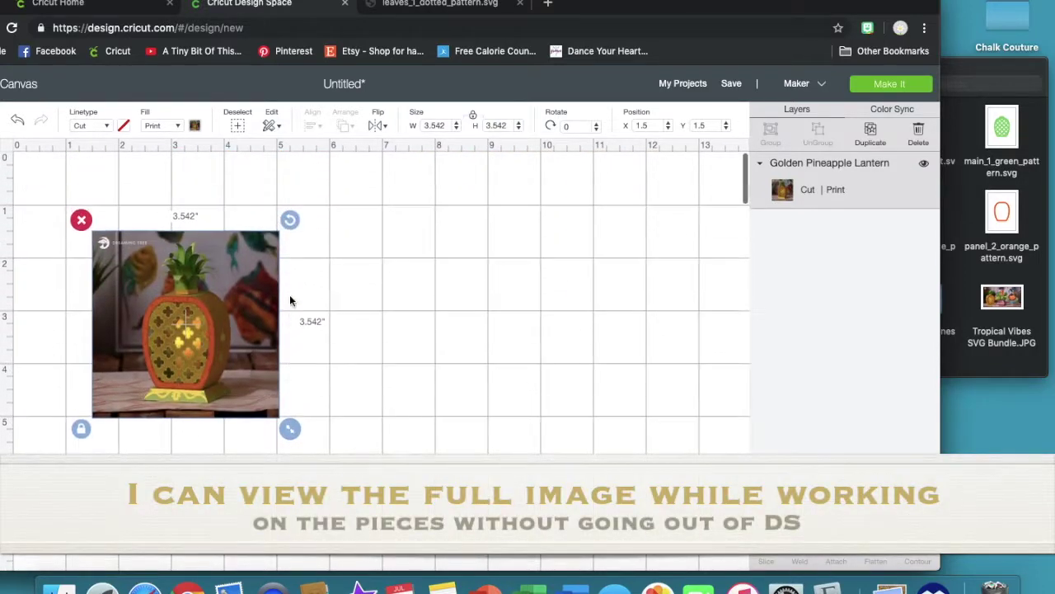
drag(290, 427, 205, 354)
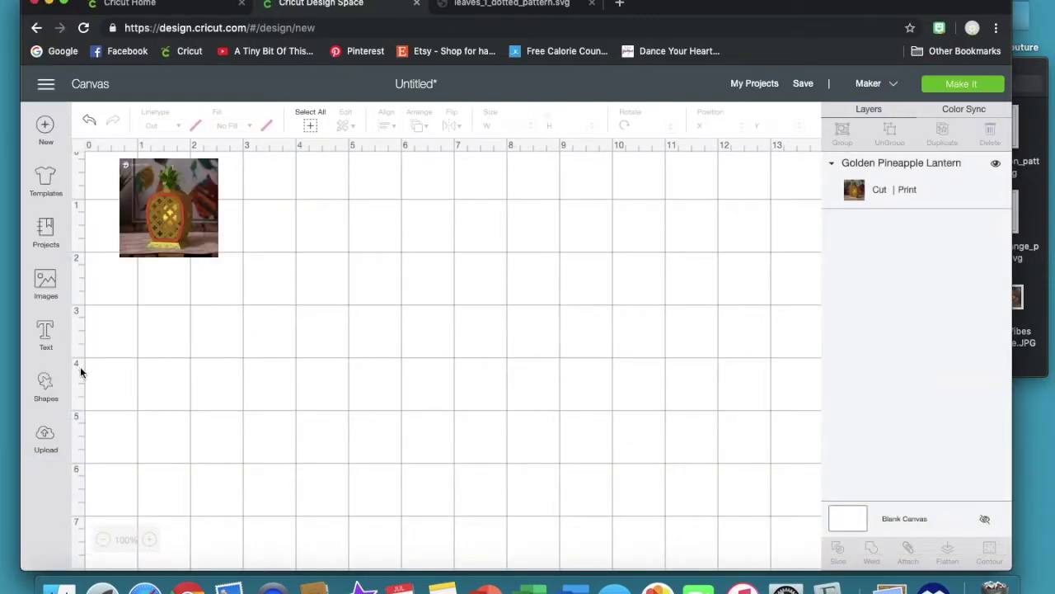
Step: Insert the uploaded ss_panels_3_gold_foil image from the recent uploads and place it beside the lantern photo, just below the 1-inch ruler mark
click(46, 439)
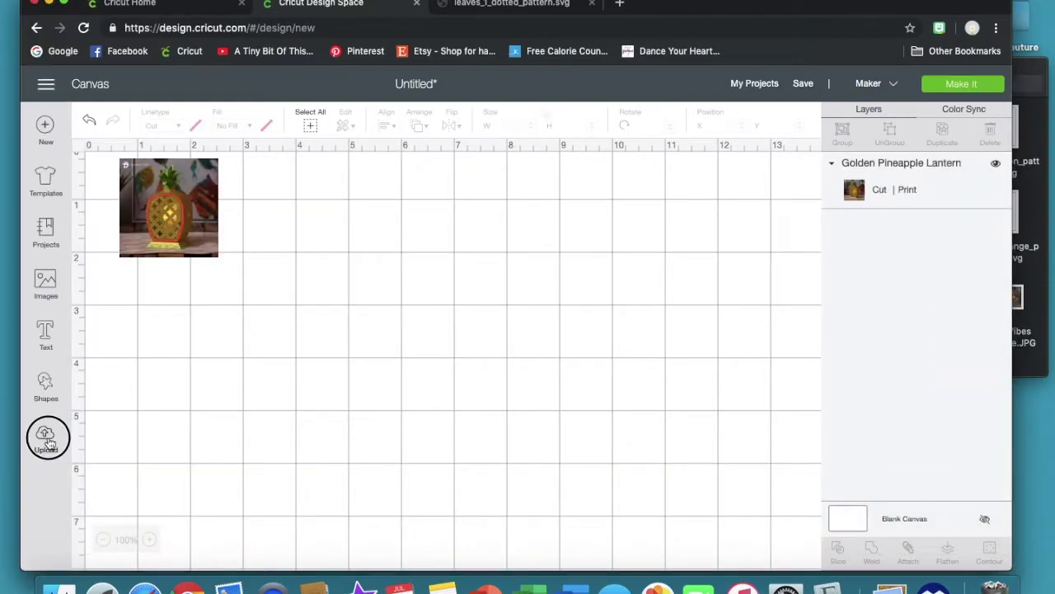
scroll(625, 434, down, 4)
scroll(623, 436, up, 2)
scroll(621, 437, down, 4)
scroll(617, 437, up, 1)
scroll(618, 437, down, 1)
scroll(617, 437, up, 2)
scroll(618, 435, down, 1)
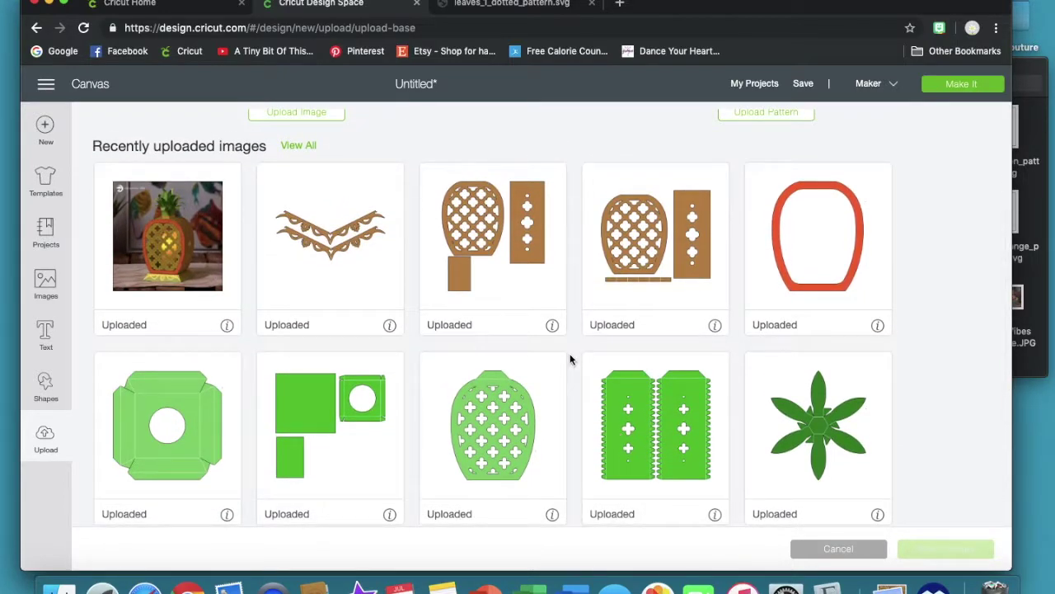
click(343, 240)
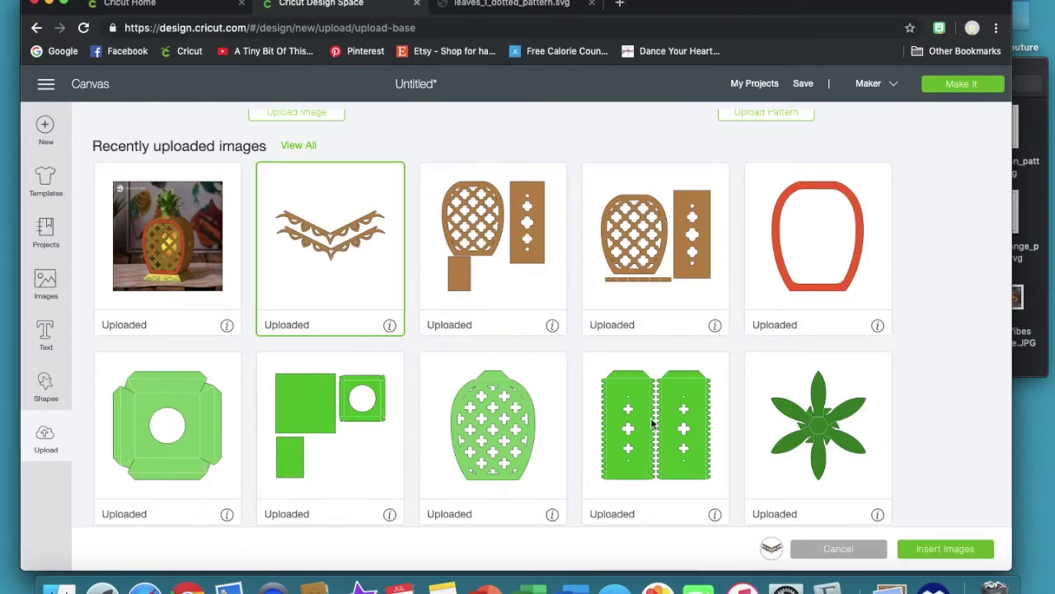
click(959, 548)
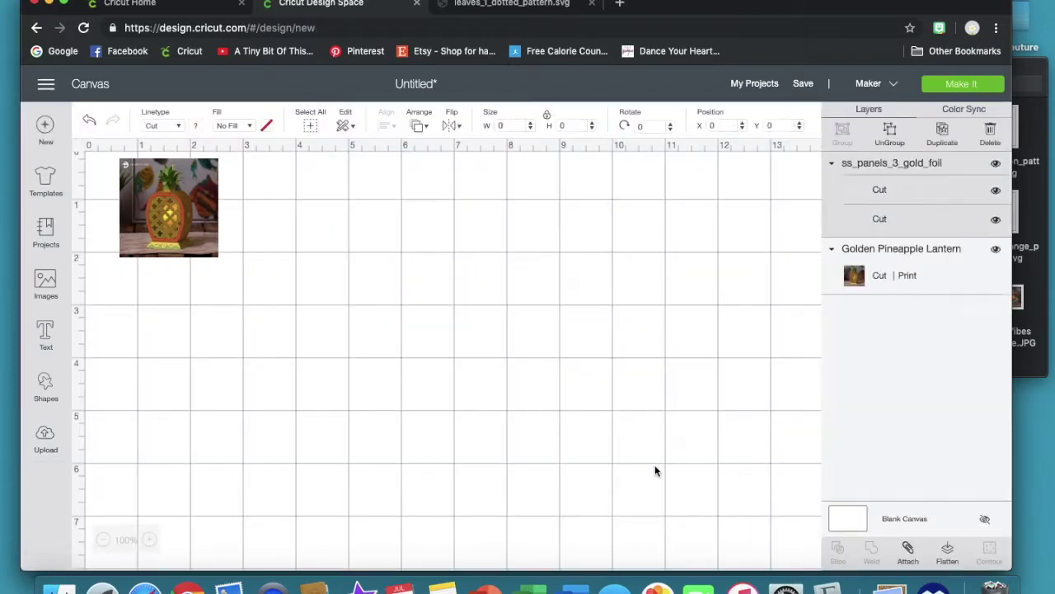
drag(554, 517, 564, 280)
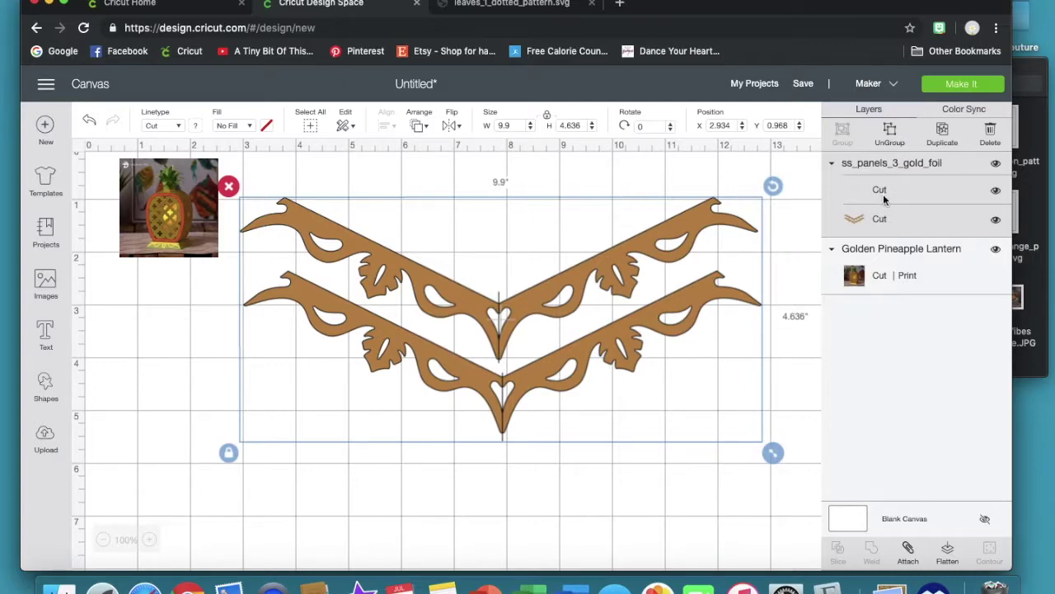
Step: Ungroup the ss_panels_3_gold_foil image into separate layers for the trim pieces and the fold lines
click(644, 480)
click(512, 306)
click(897, 142)
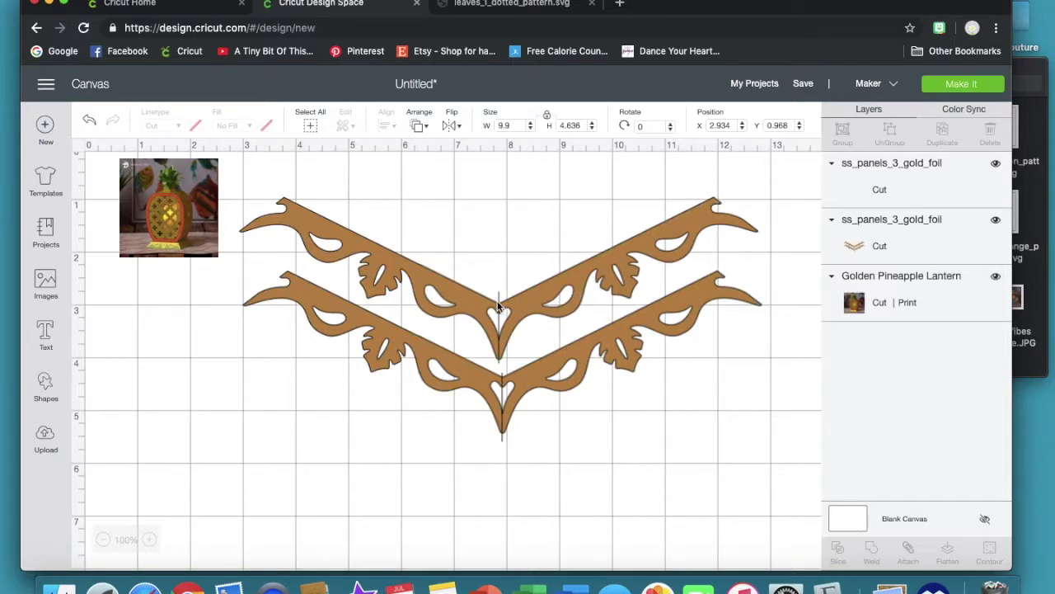
click(682, 233)
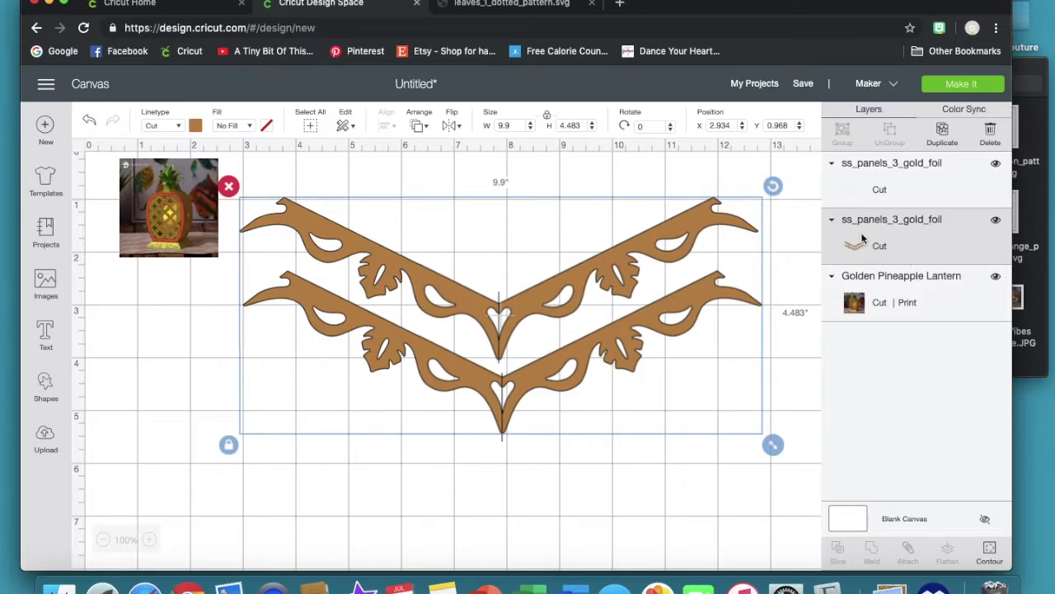
Step: Change the linetype of the gold foil fold-line layer to Score
click(896, 195)
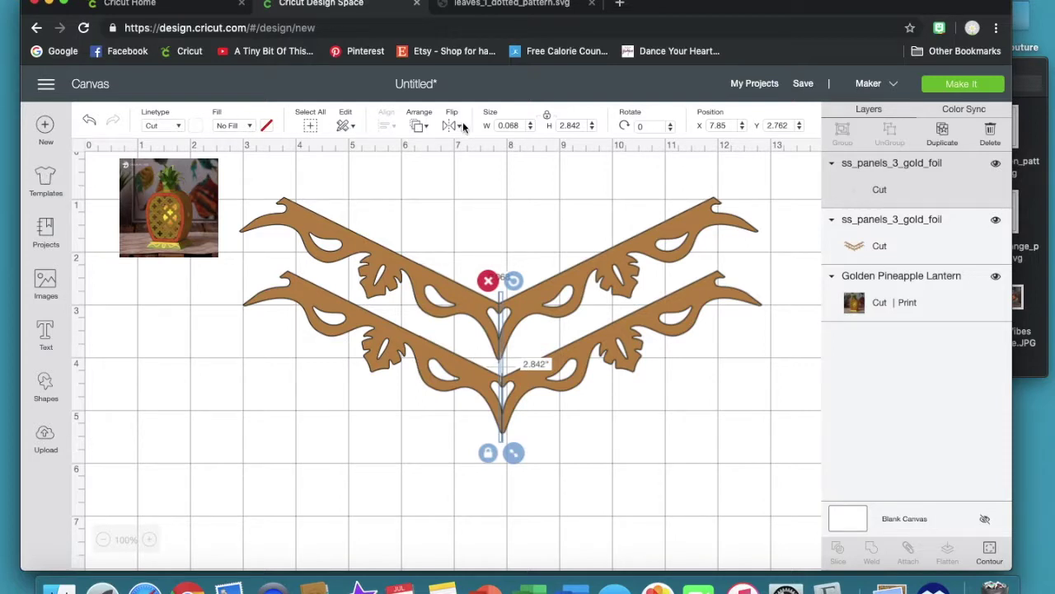
click(180, 126)
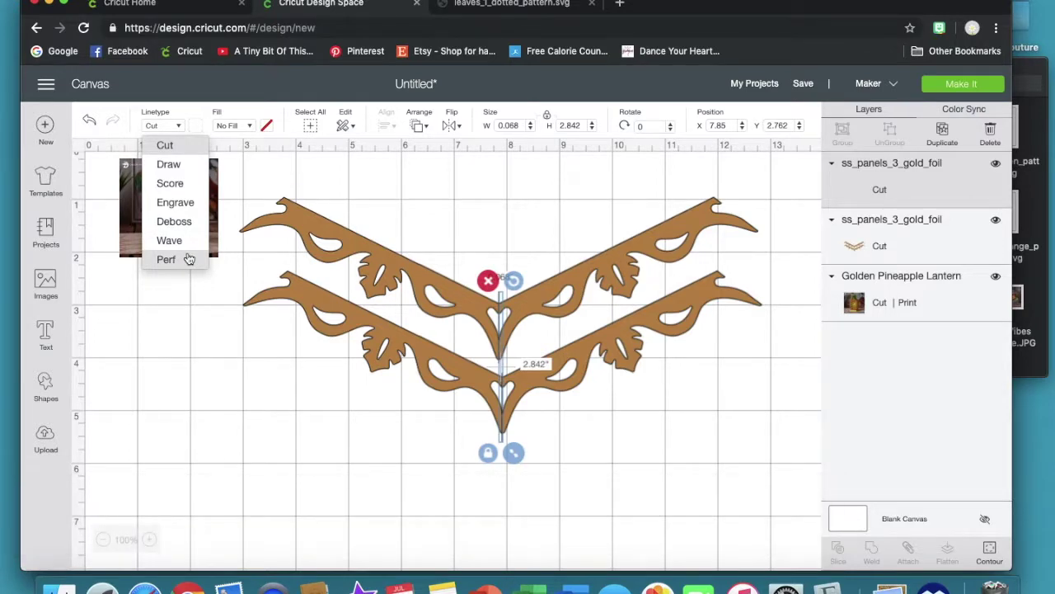
click(173, 184)
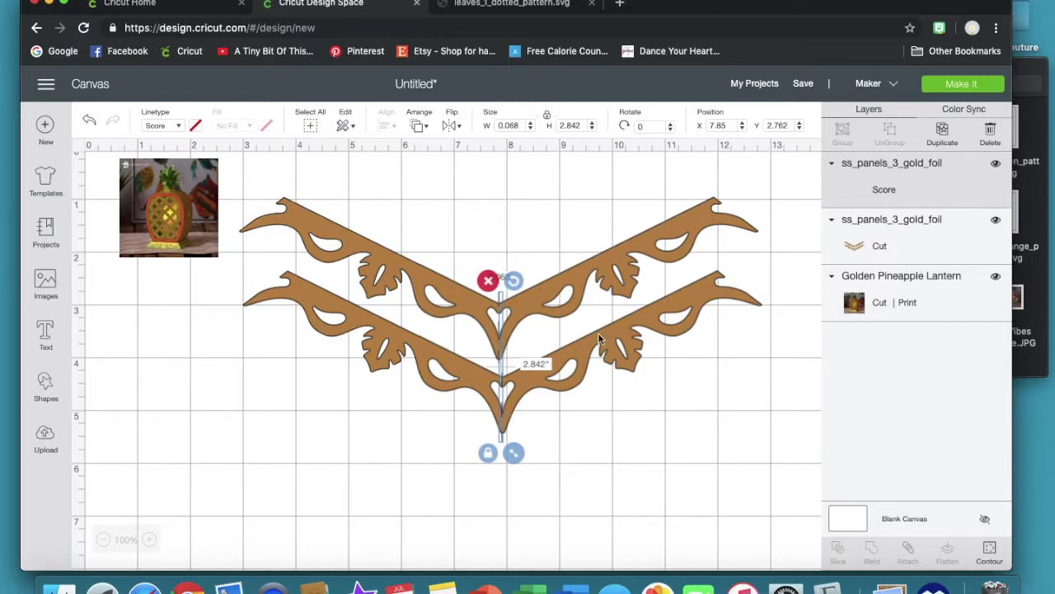
click(669, 245)
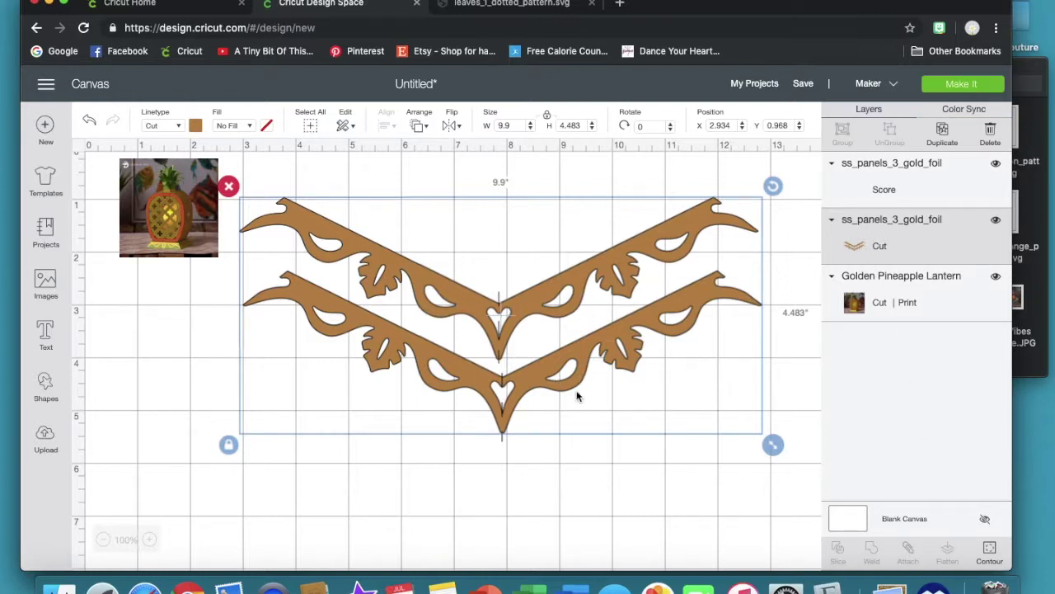
click(626, 486)
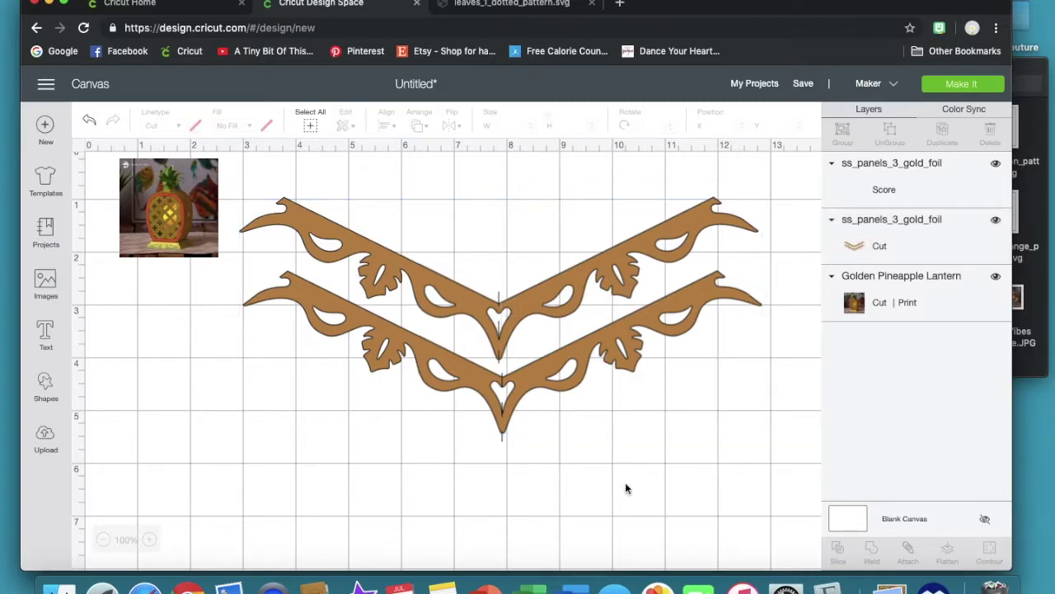
Step: Hide the score-line layer and use Contour to turn off the upper trim piece with its heart, teardrop and leaf cutouts
click(933, 189)
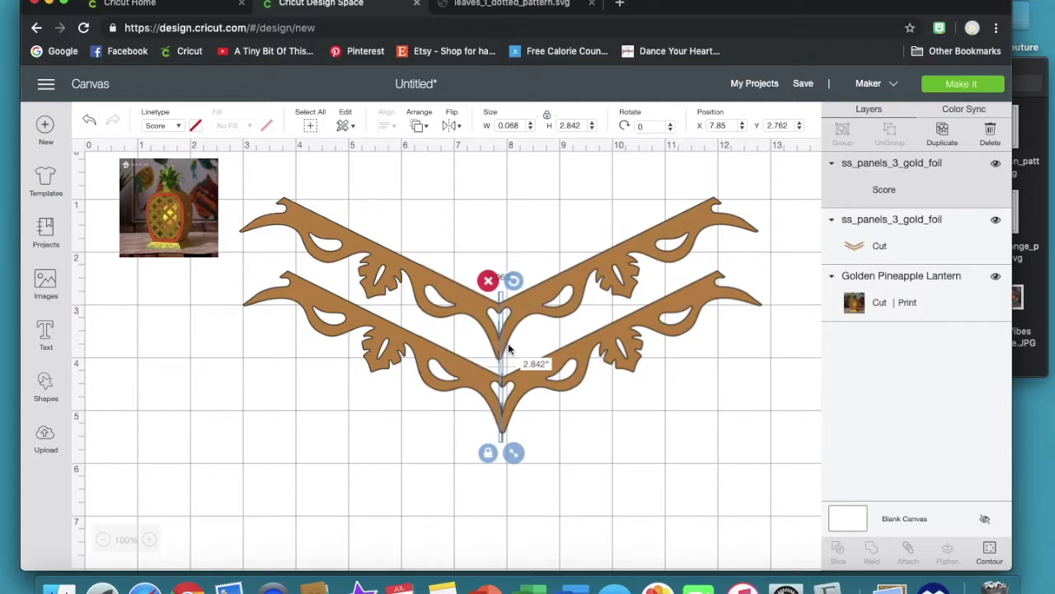
click(995, 164)
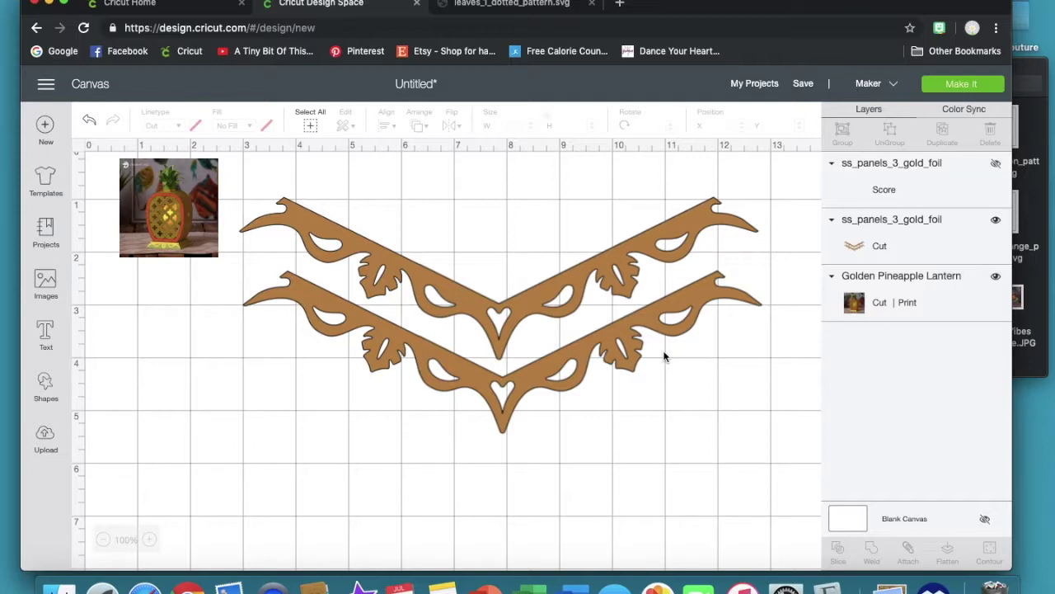
click(626, 276)
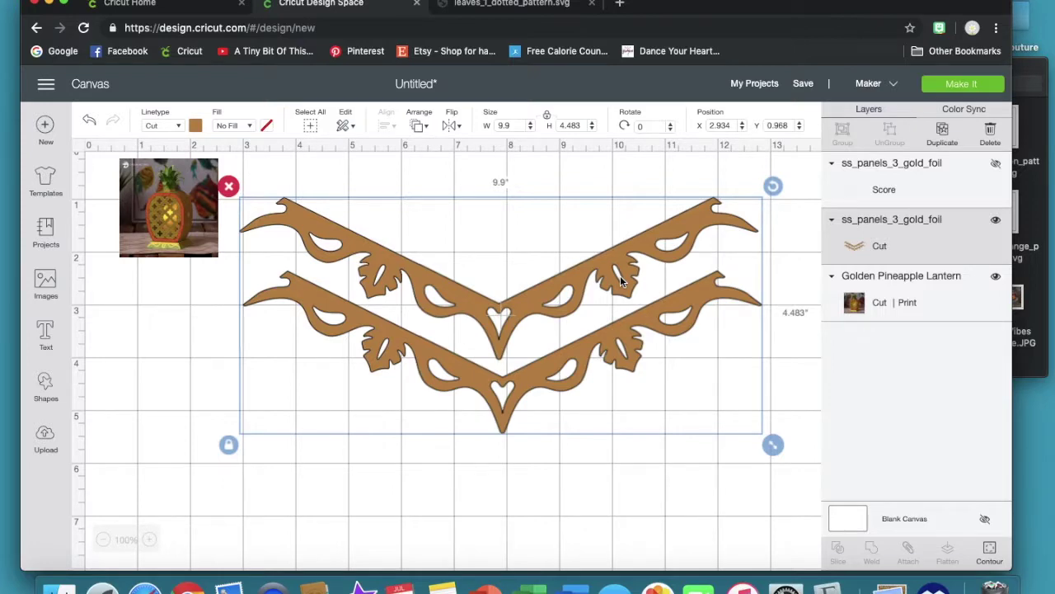
click(991, 550)
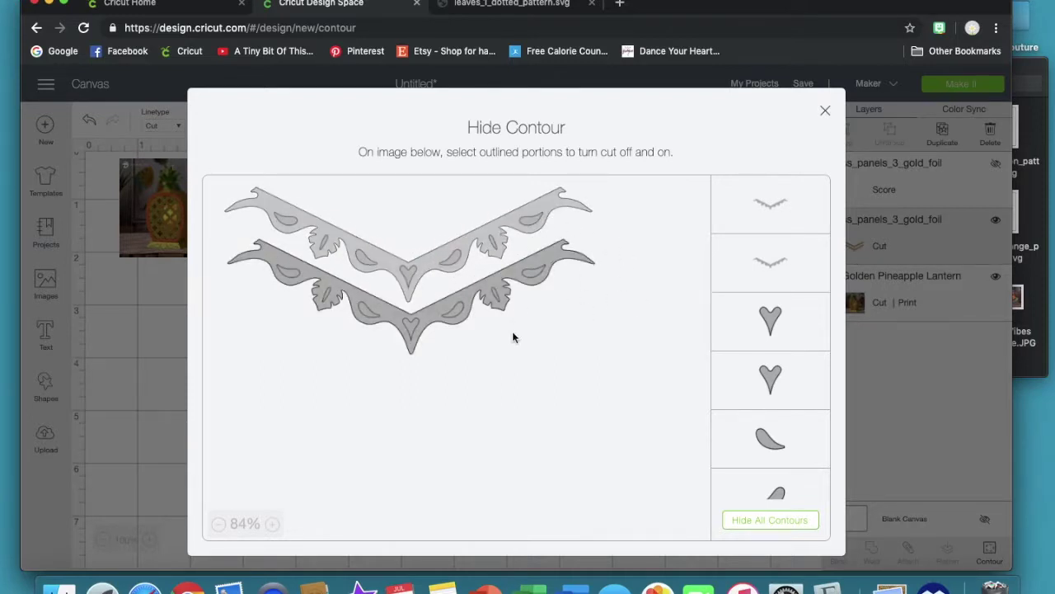
click(556, 196)
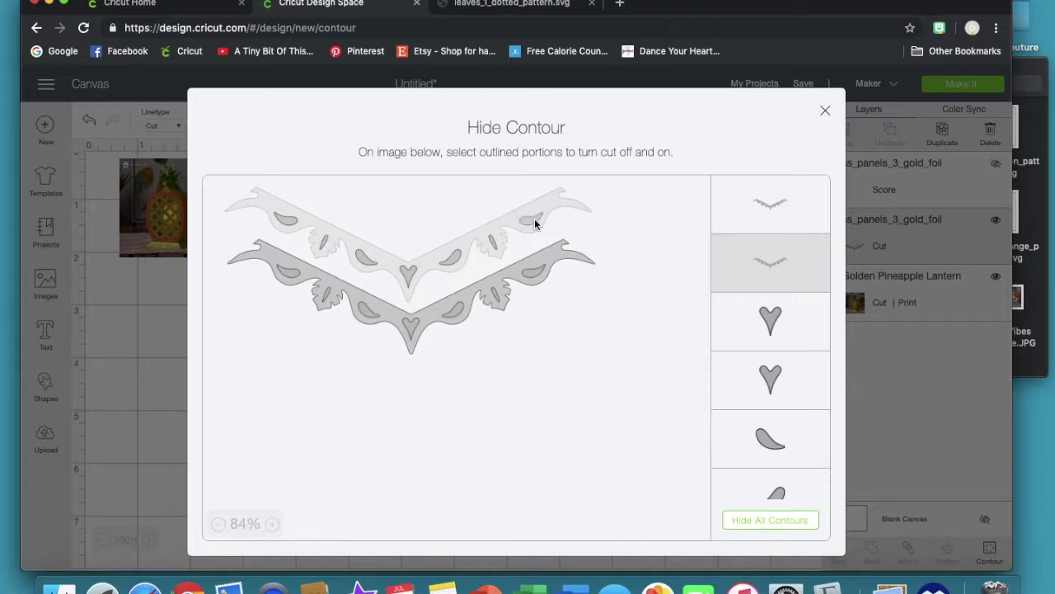
click(452, 261)
click(409, 275)
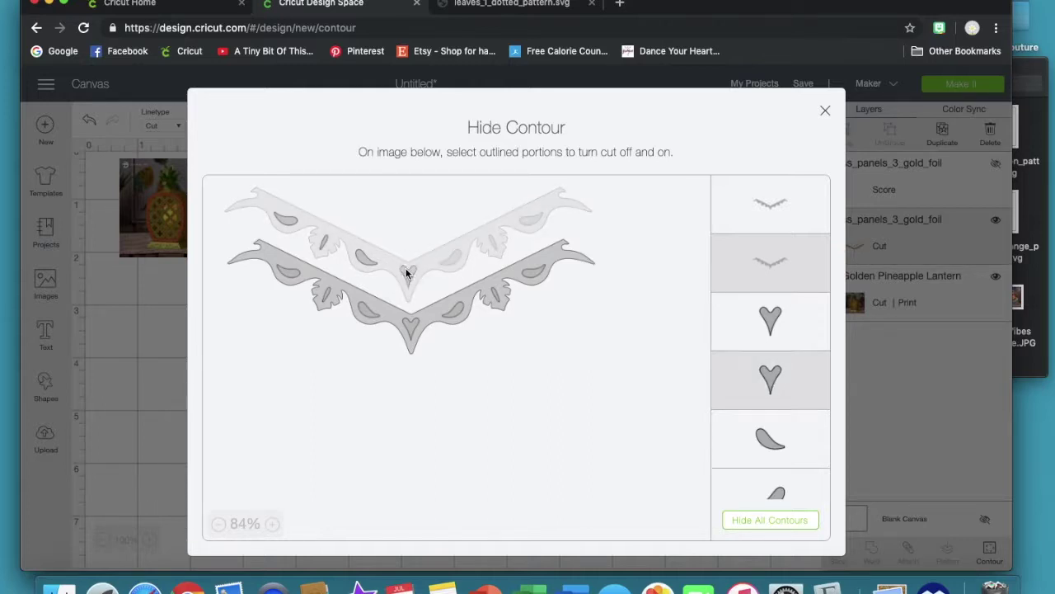
click(366, 258)
click(287, 217)
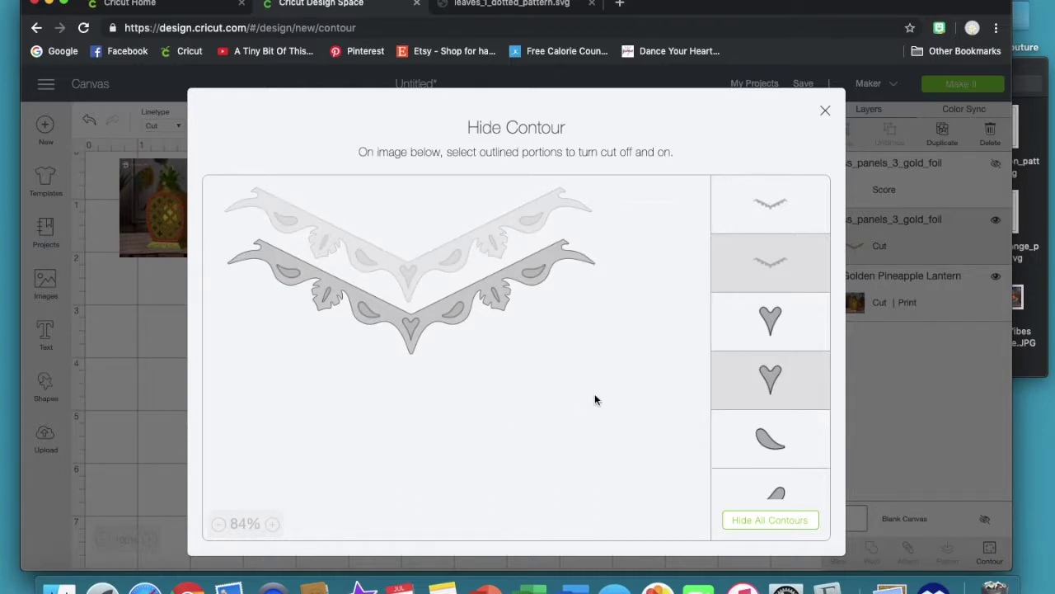
click(825, 111)
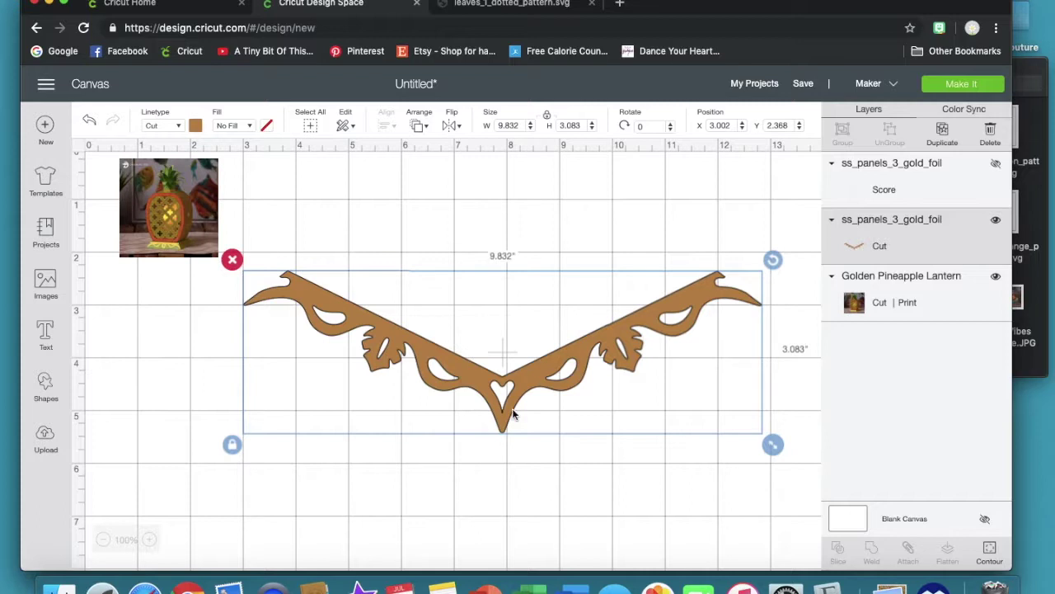
Step: Make the score-line layer visible again and open its contours for editing
click(887, 191)
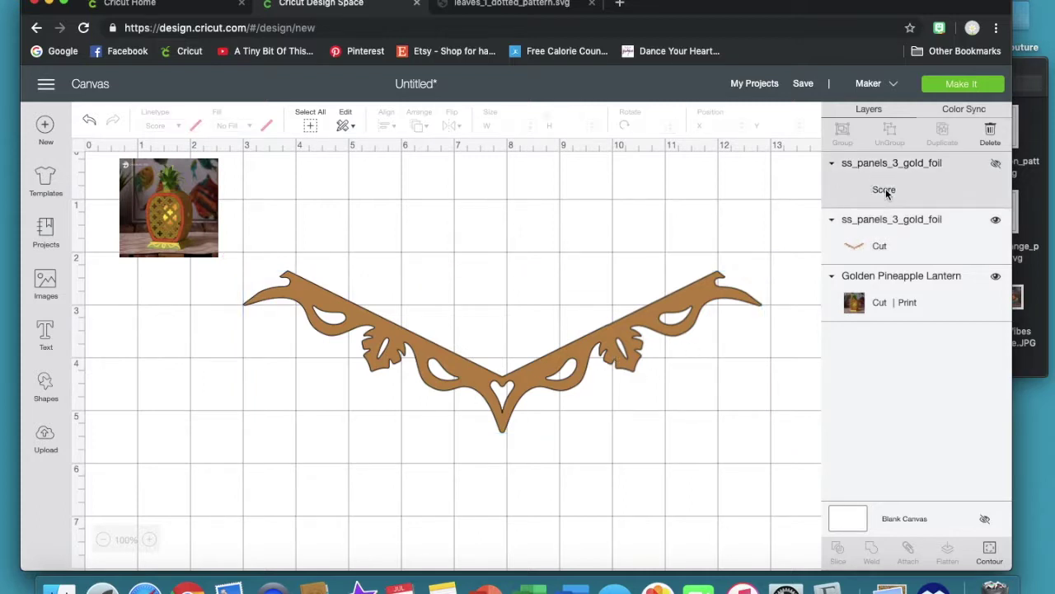
click(996, 166)
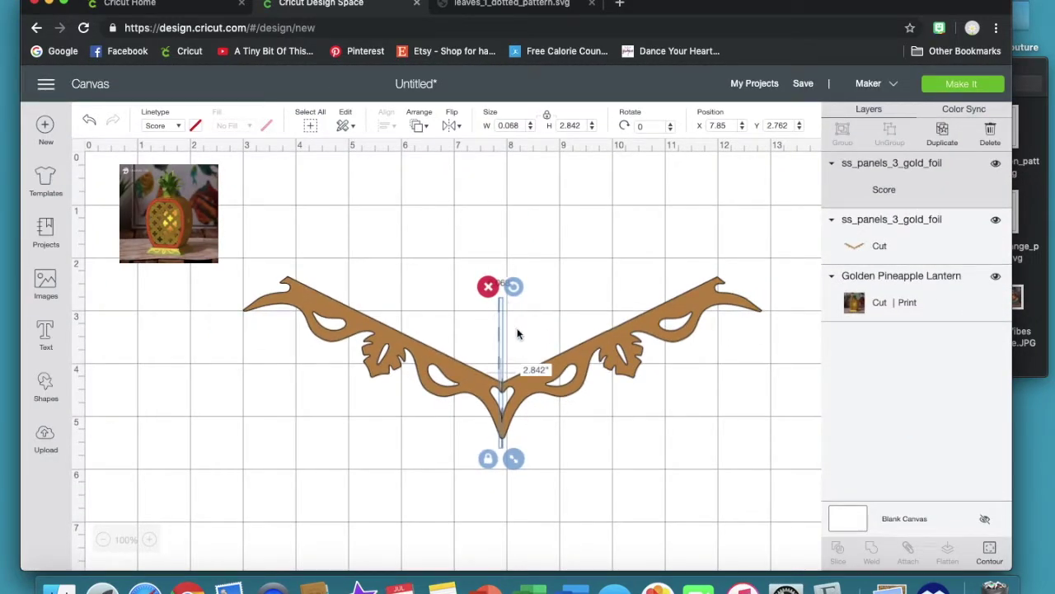
click(989, 552)
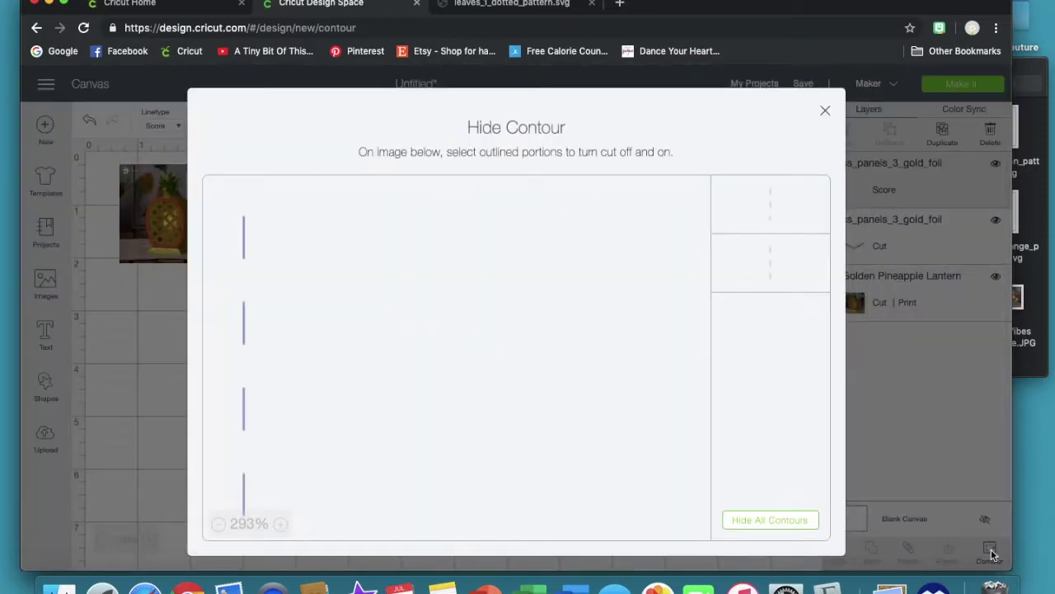
Step: Examine the full length of both dashed score lines in the Hide Contour preview to tell them apart
scroll(679, 307, down, 5)
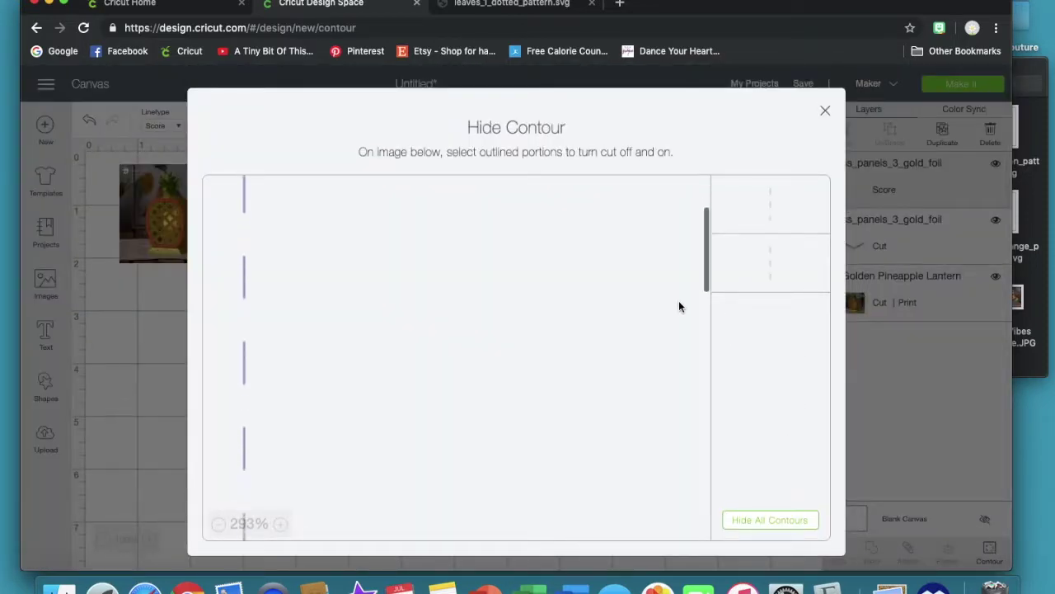
scroll(680, 307, up, 4)
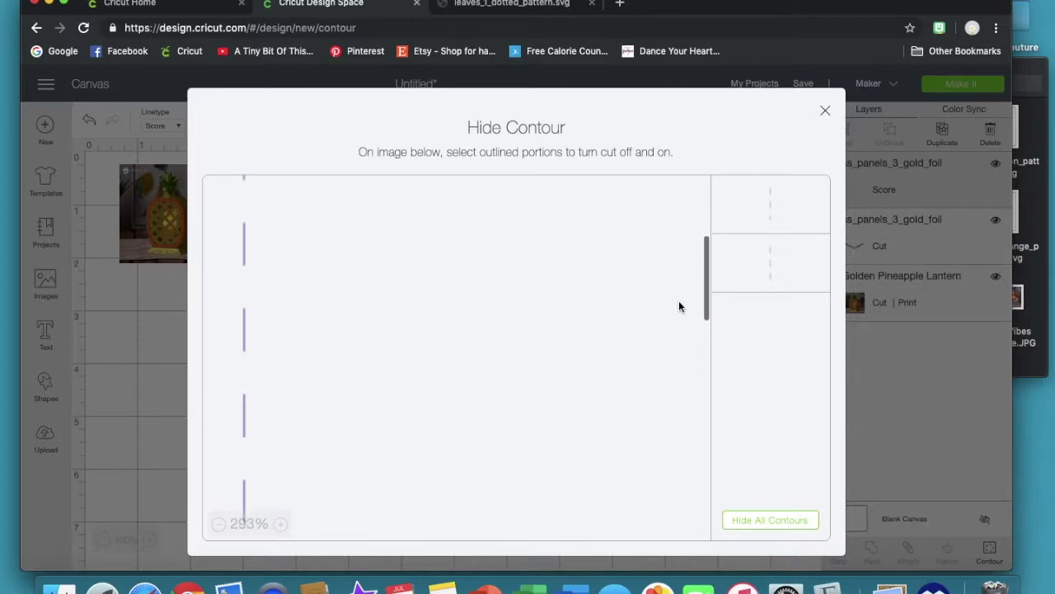
scroll(679, 307, down, 1)
scroll(680, 306, up, 2)
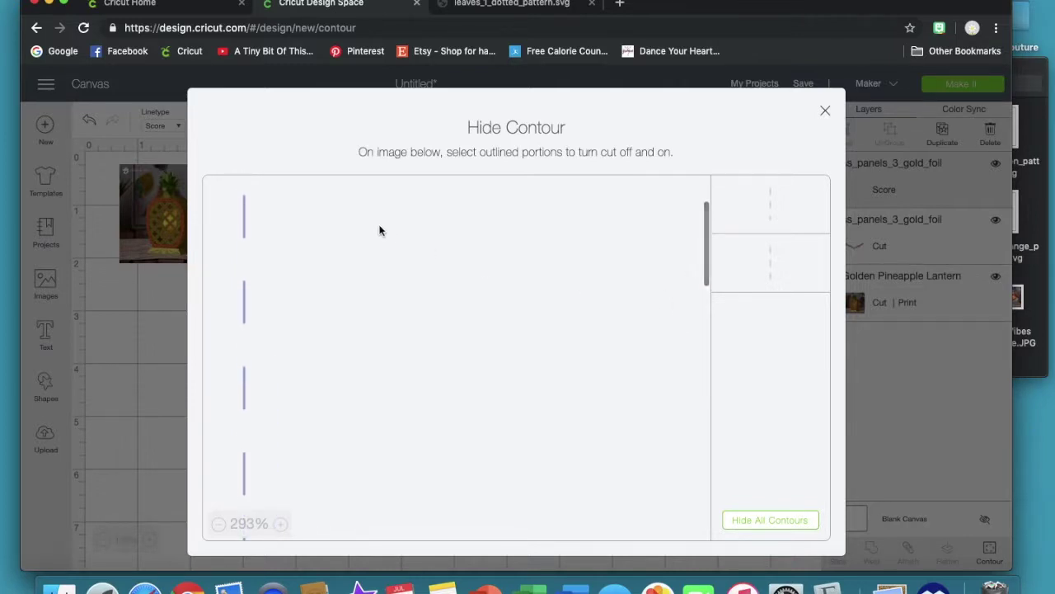
scroll(269, 461, down, 3)
scroll(269, 465, down, 4)
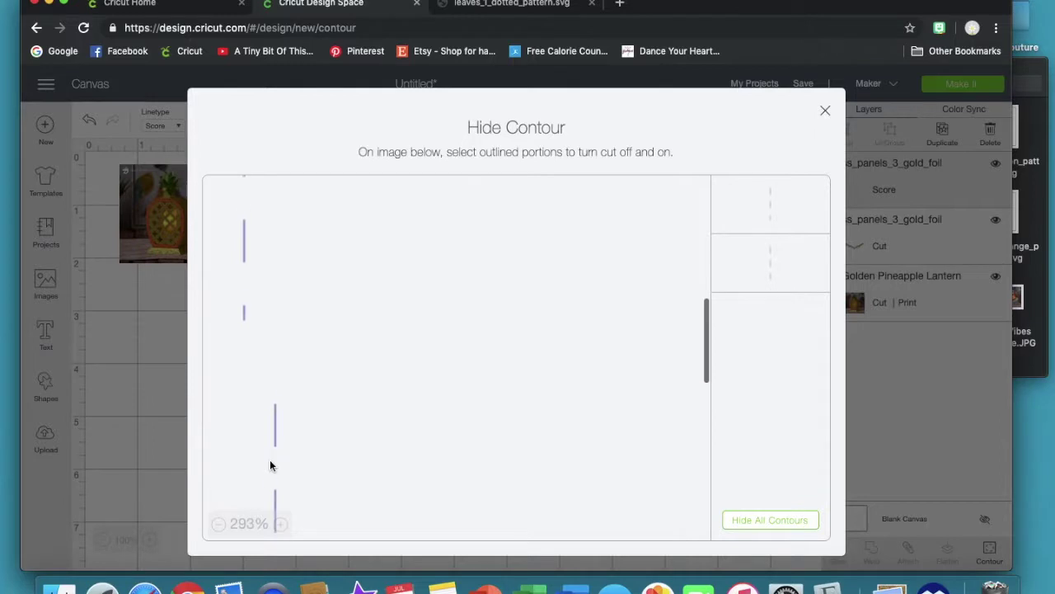
scroll(270, 465, down, 4)
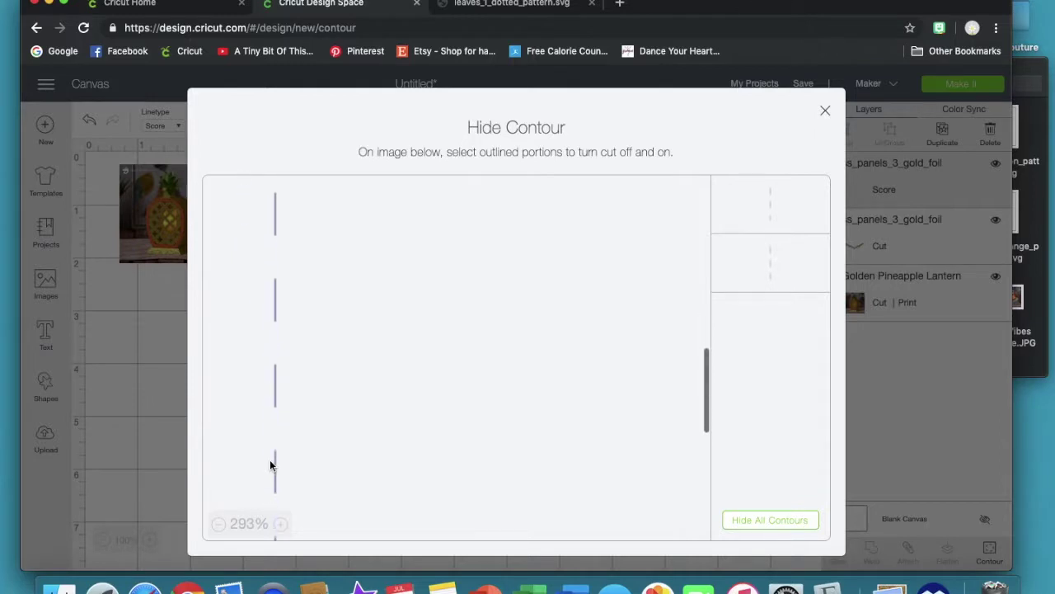
scroll(269, 466, up, 4)
scroll(271, 466, up, 5)
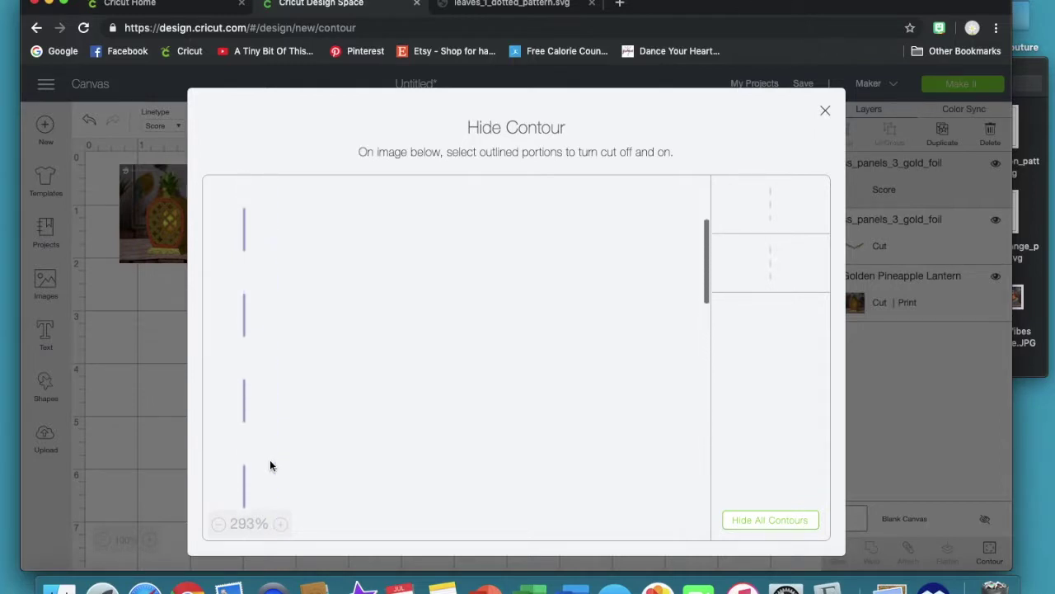
scroll(269, 466, up, 1)
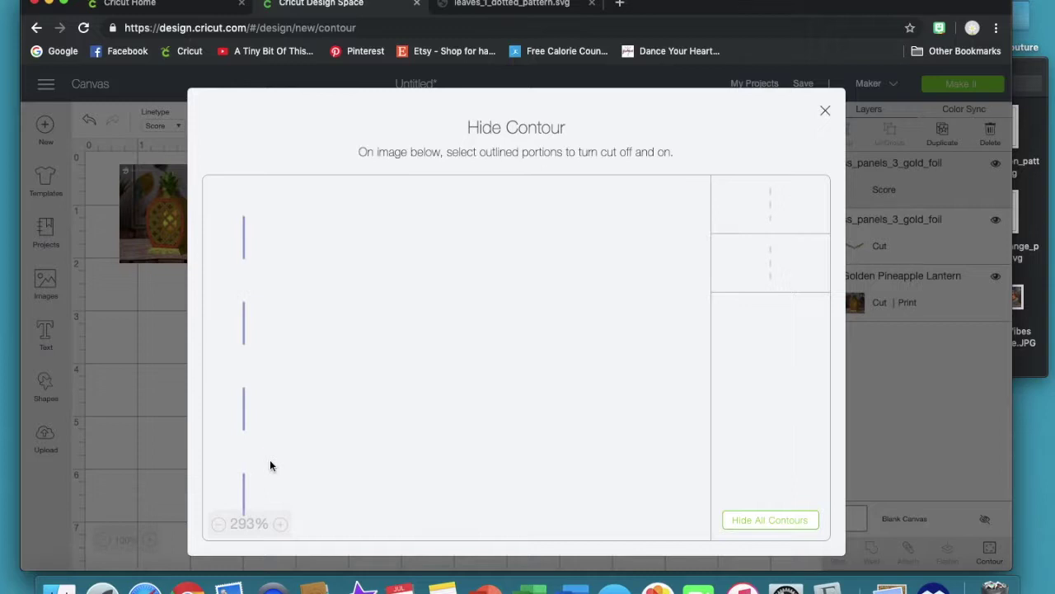
Step: Turn off the upper dashed score line's contour, which belongs to the removed trim piece, and check the lower line in the preview
click(244, 404)
scroll(392, 399, down, 2)
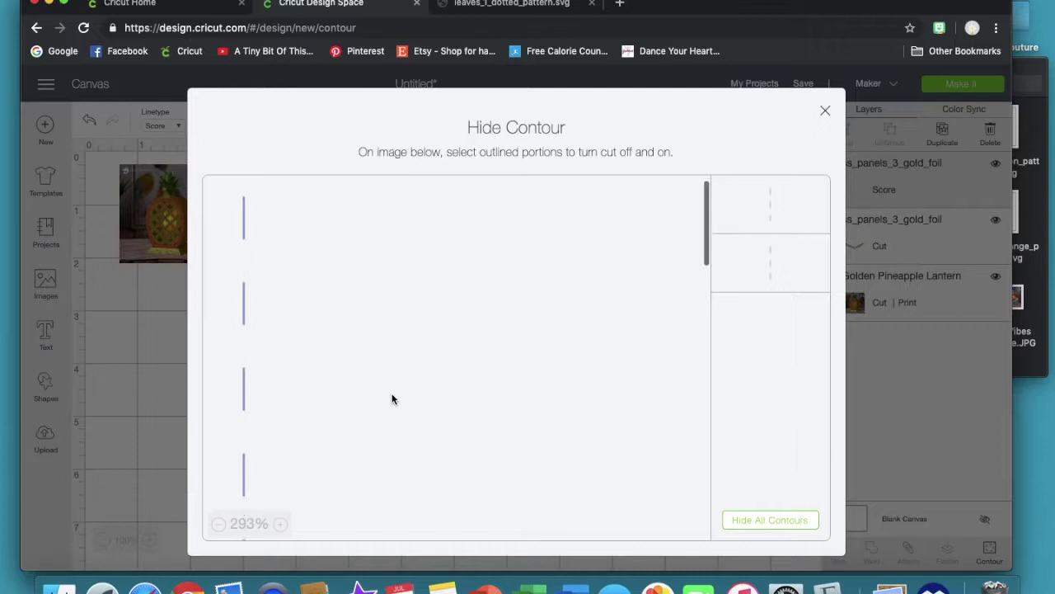
click(247, 218)
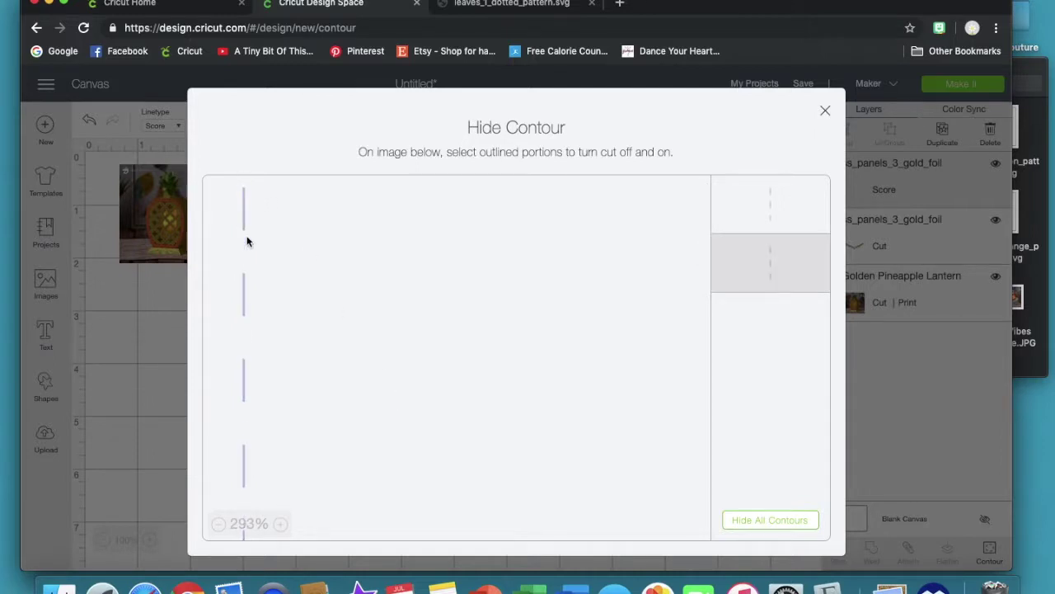
scroll(332, 316, down, 3)
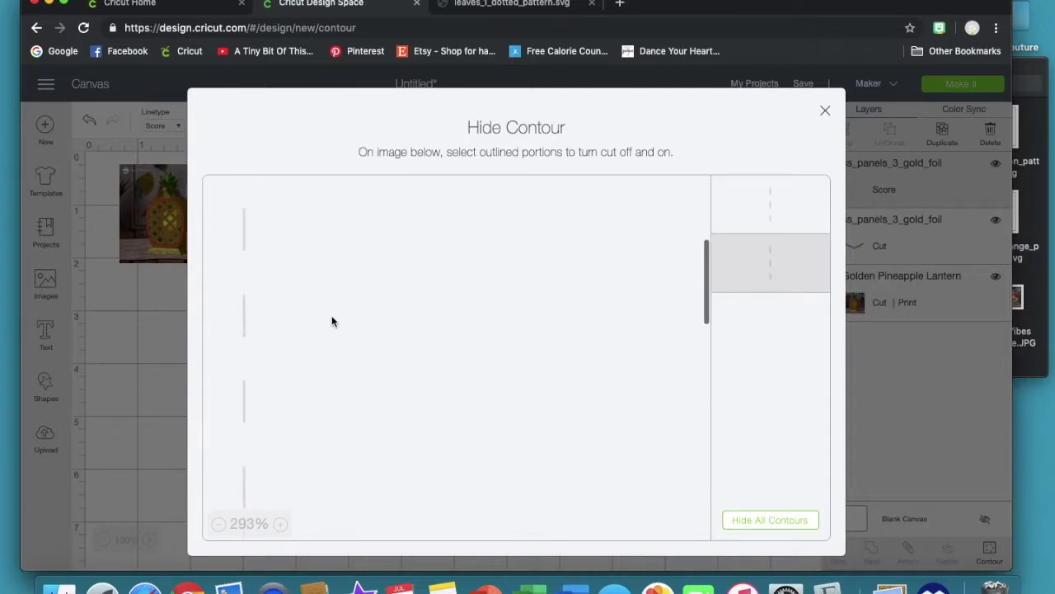
scroll(331, 317, down, 5)
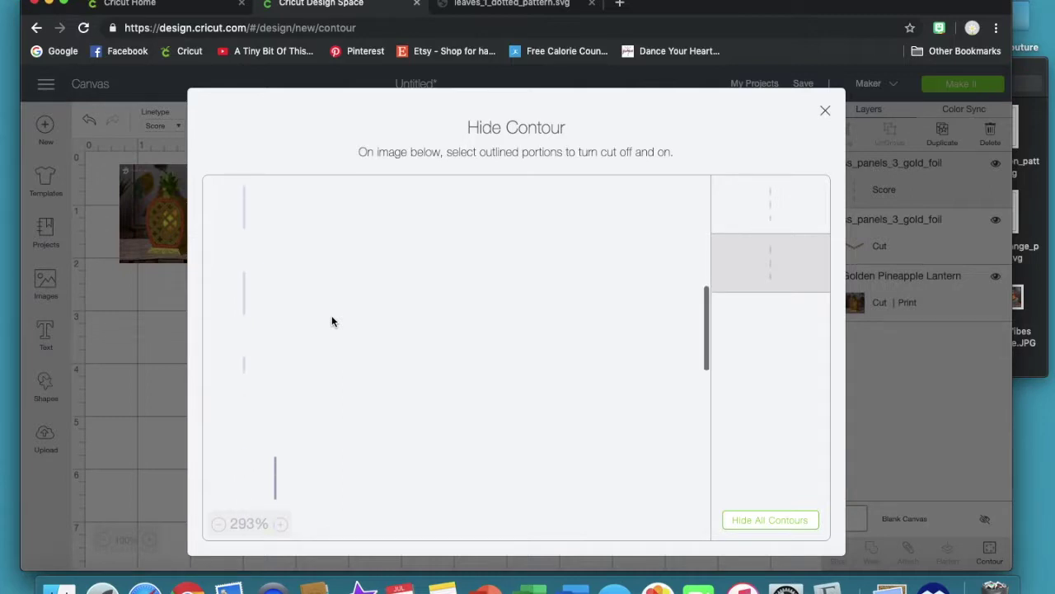
scroll(331, 317, down, 8)
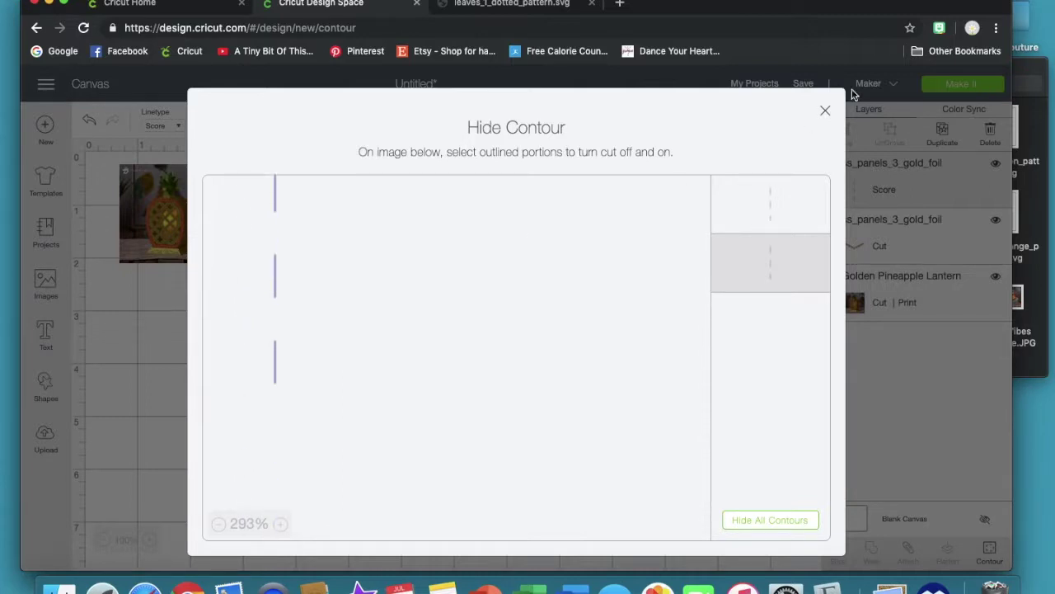
Step: Attach the score line to the V-shaped trim piece, and duplicate the attached piece with the copy placed above the original
click(826, 112)
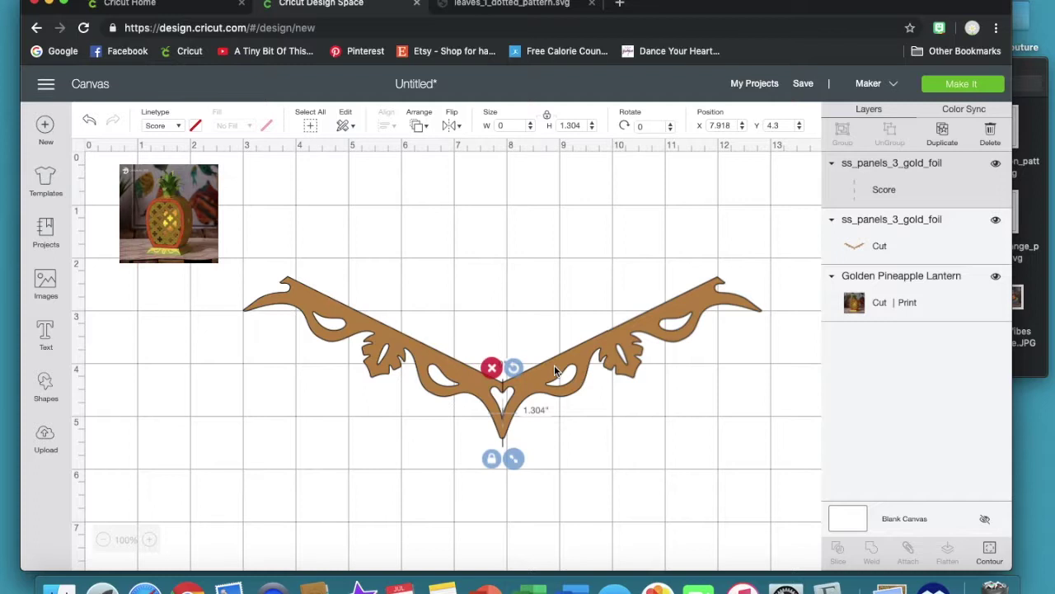
click(668, 446)
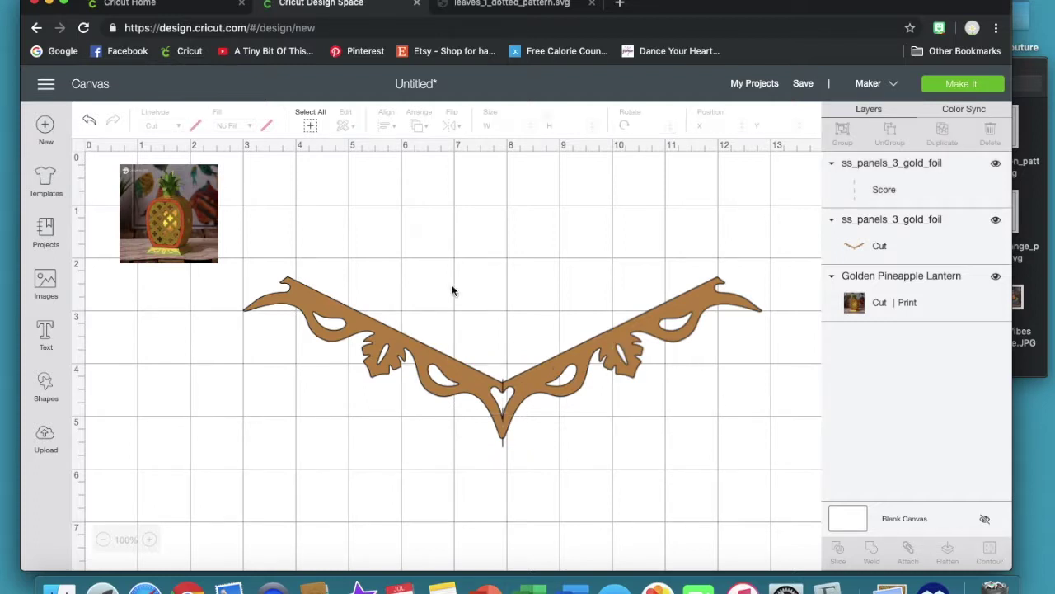
drag(259, 270, 751, 446)
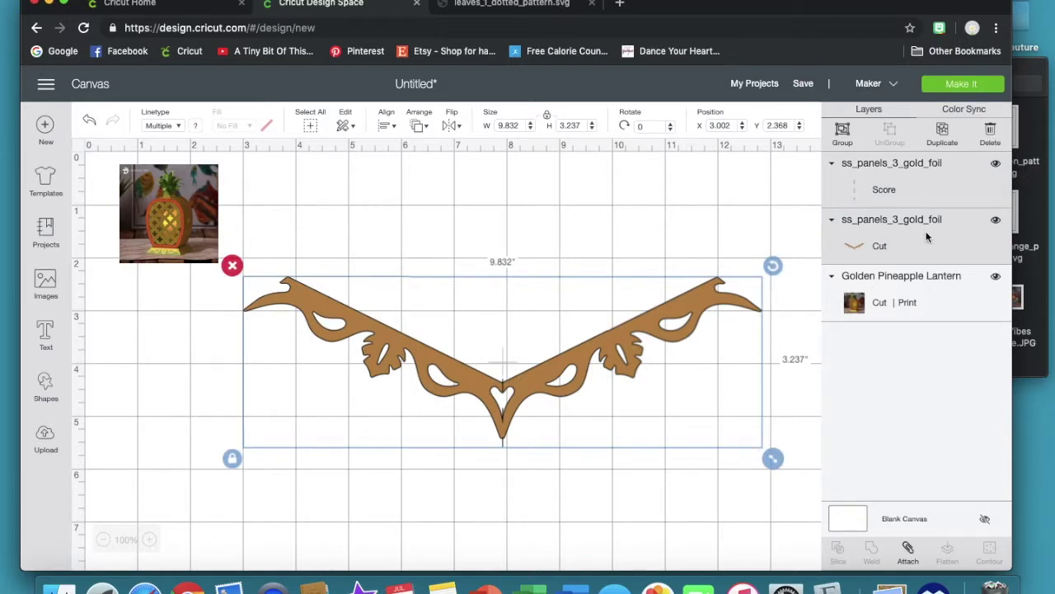
click(909, 550)
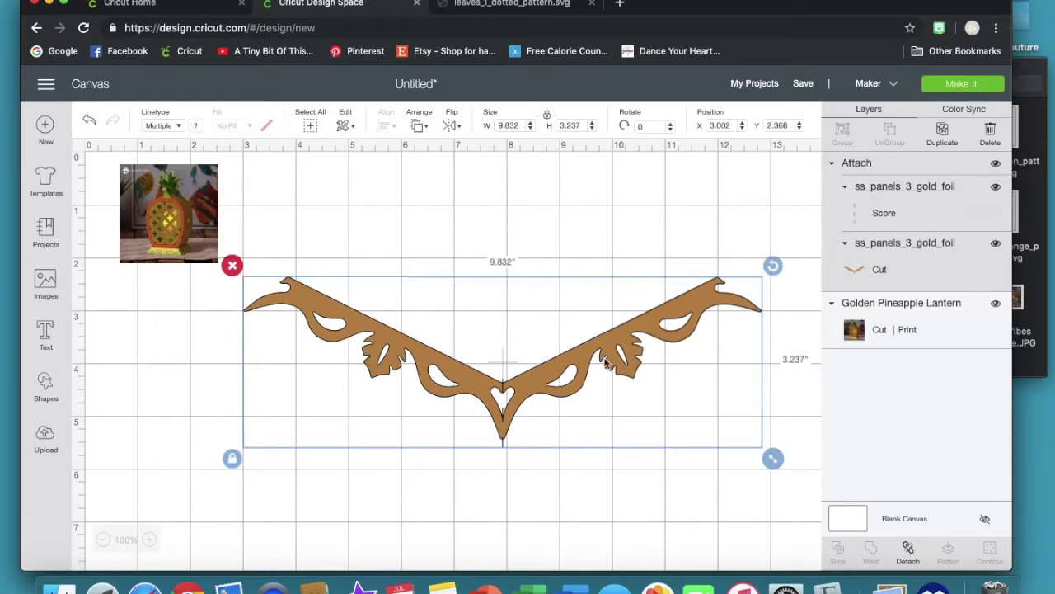
click(940, 144)
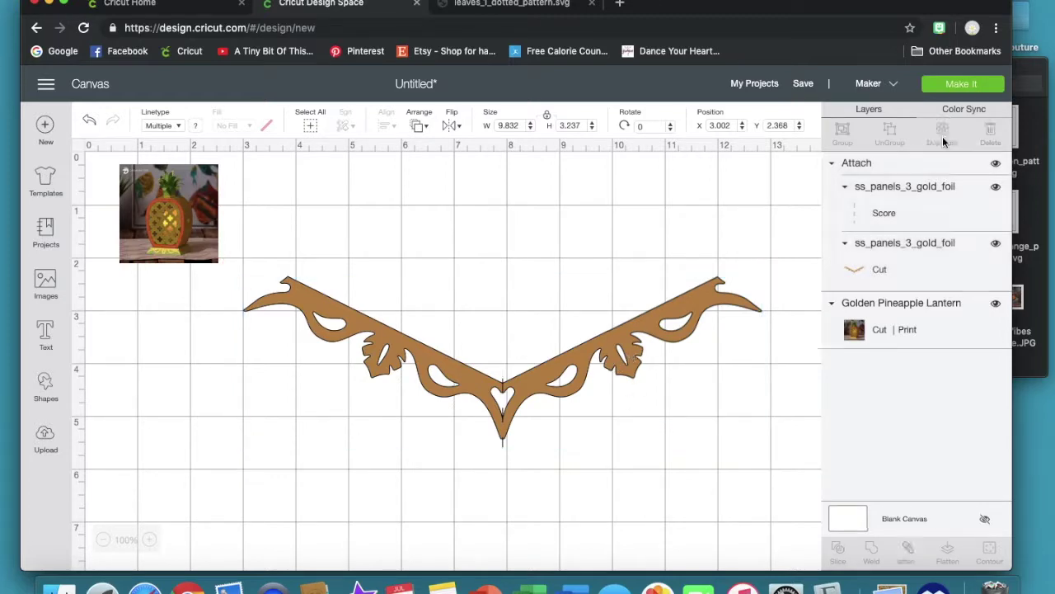
drag(522, 419, 500, 319)
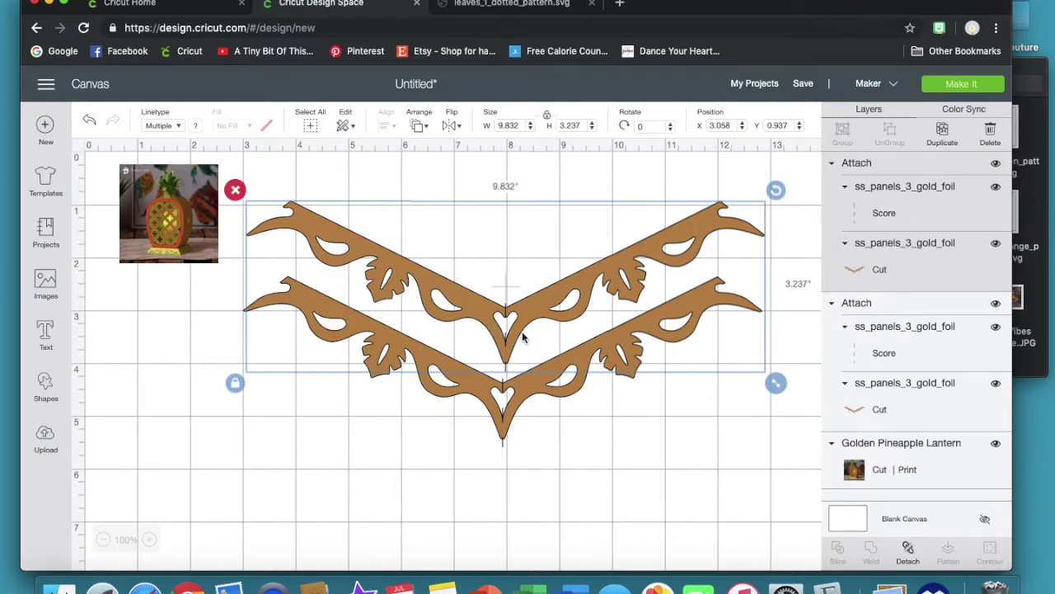
Step: Insert the uploaded ss_panels_2_gold_foil image onto the canvas
click(45, 442)
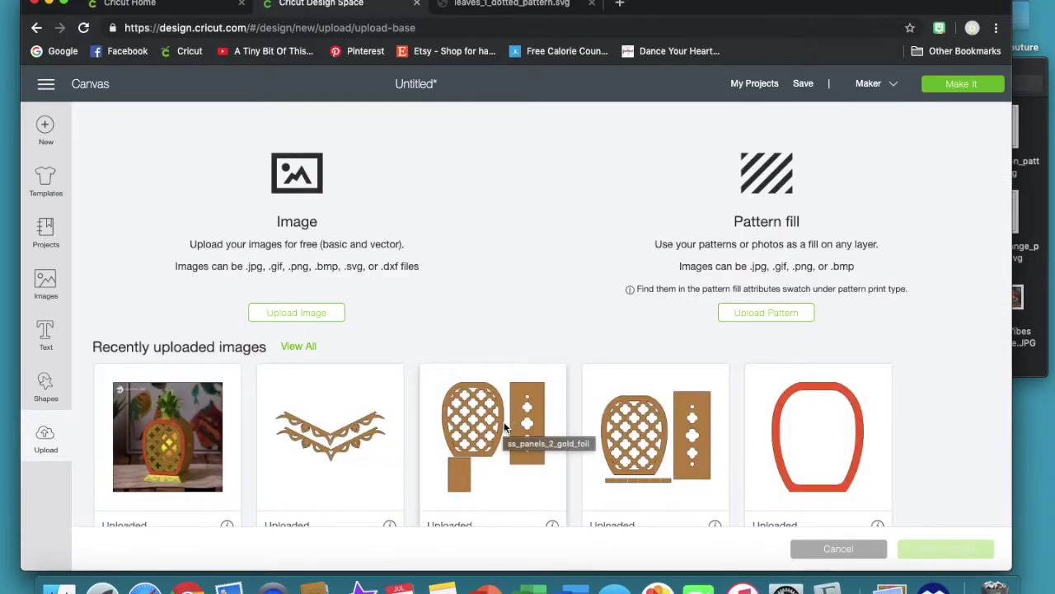
scroll(493, 415, down, 3)
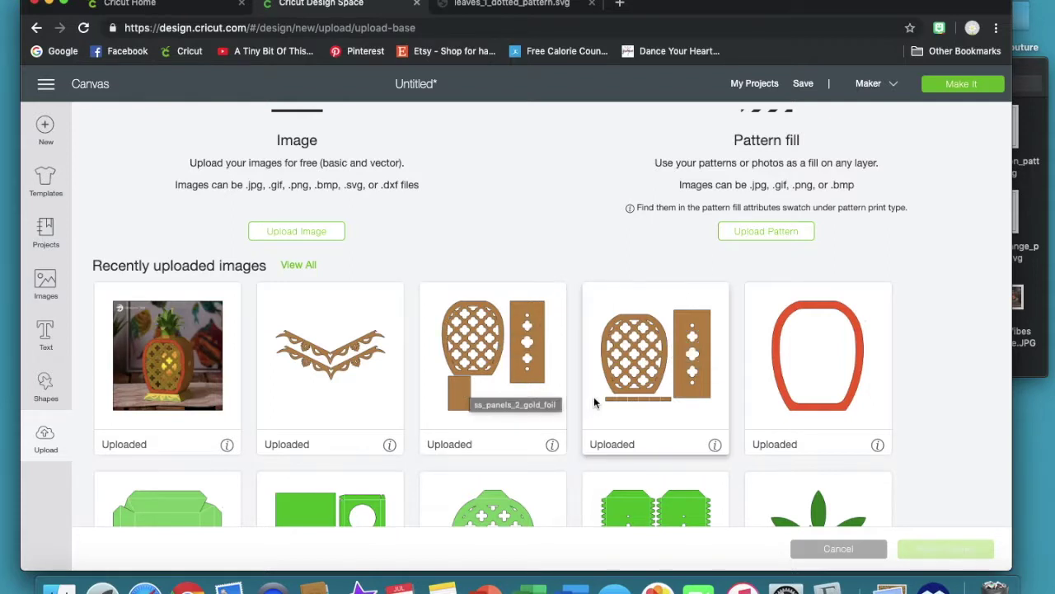
click(501, 343)
click(933, 547)
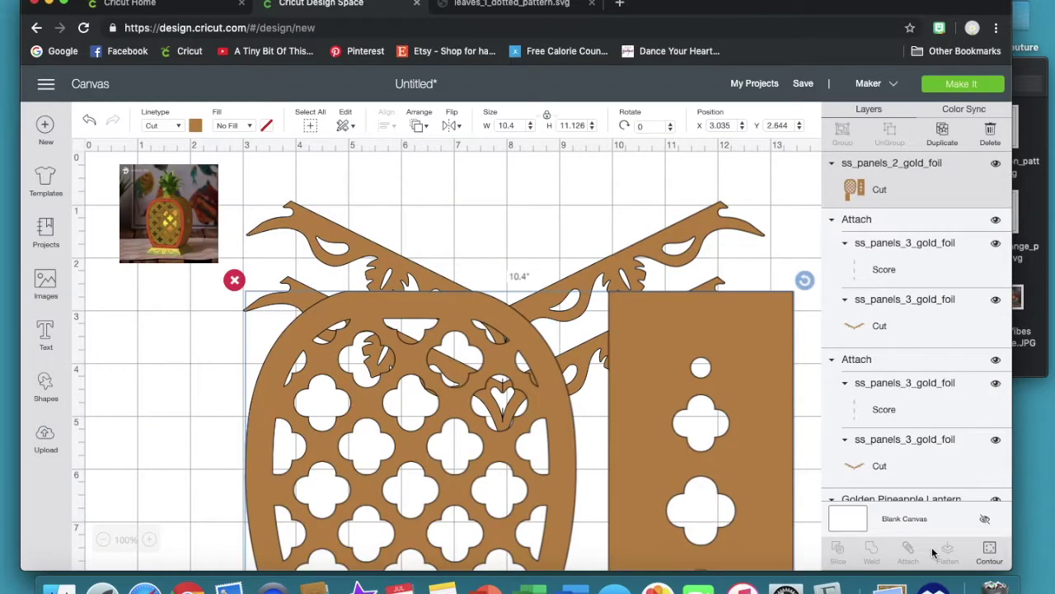
Step: Move the panel set clear of the trim pieces into empty canvas space at about X 14, Y 4.26
scroll(706, 480, down, 5)
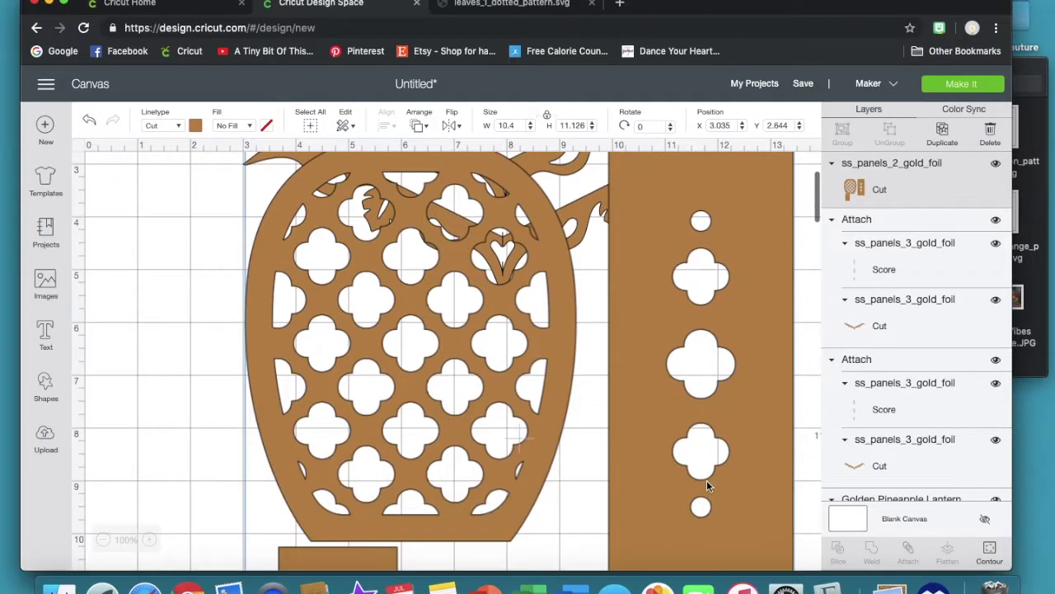
drag(484, 424, 360, 561)
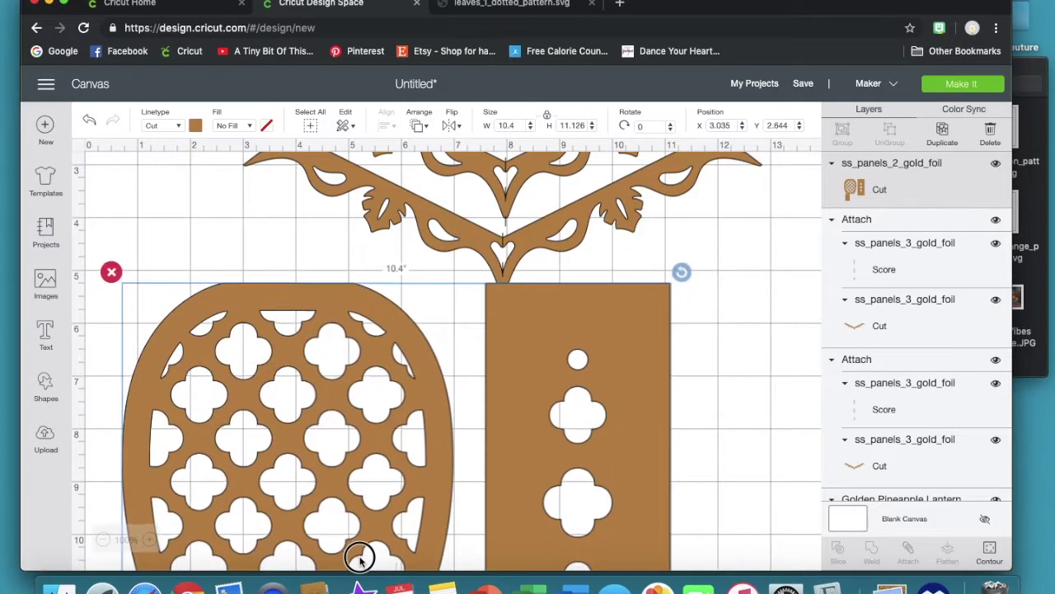
scroll(413, 445, down, 3)
drag(397, 429, 365, 465)
scroll(365, 465, down, 5)
scroll(367, 470, left, 10)
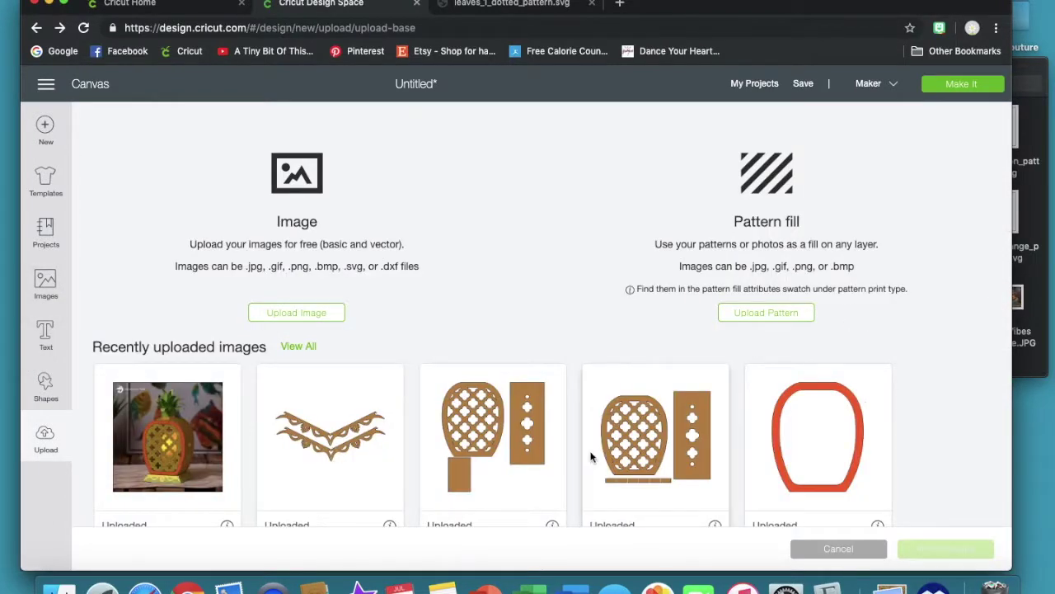
click(835, 549)
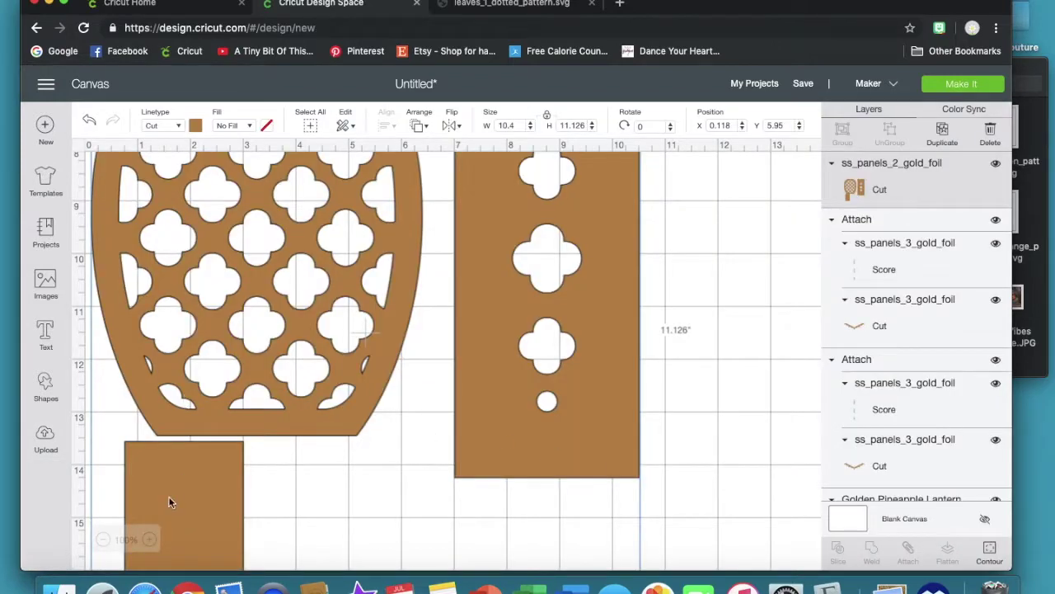
click(103, 541)
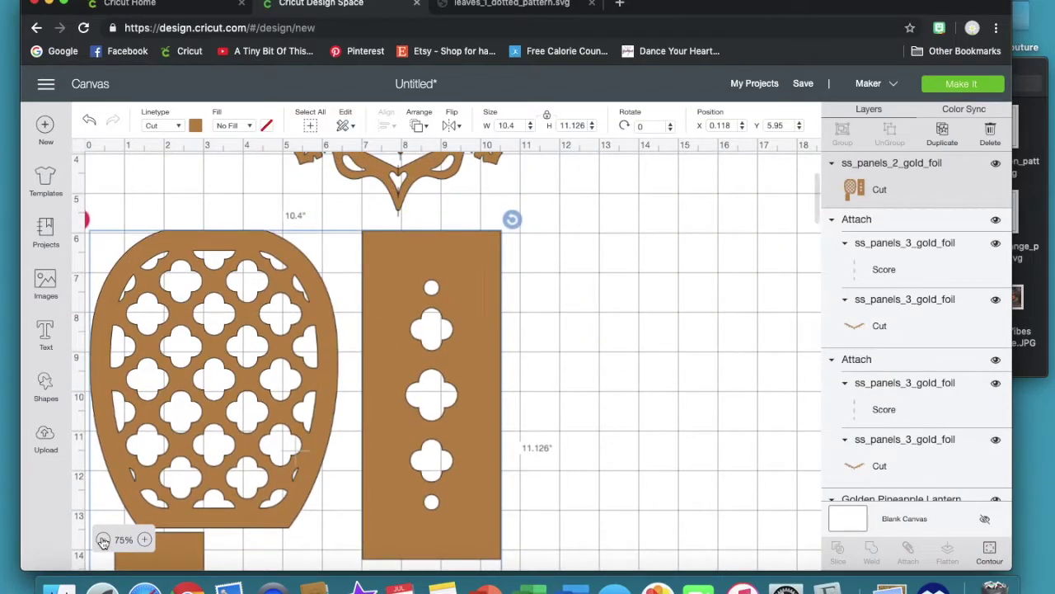
click(103, 541)
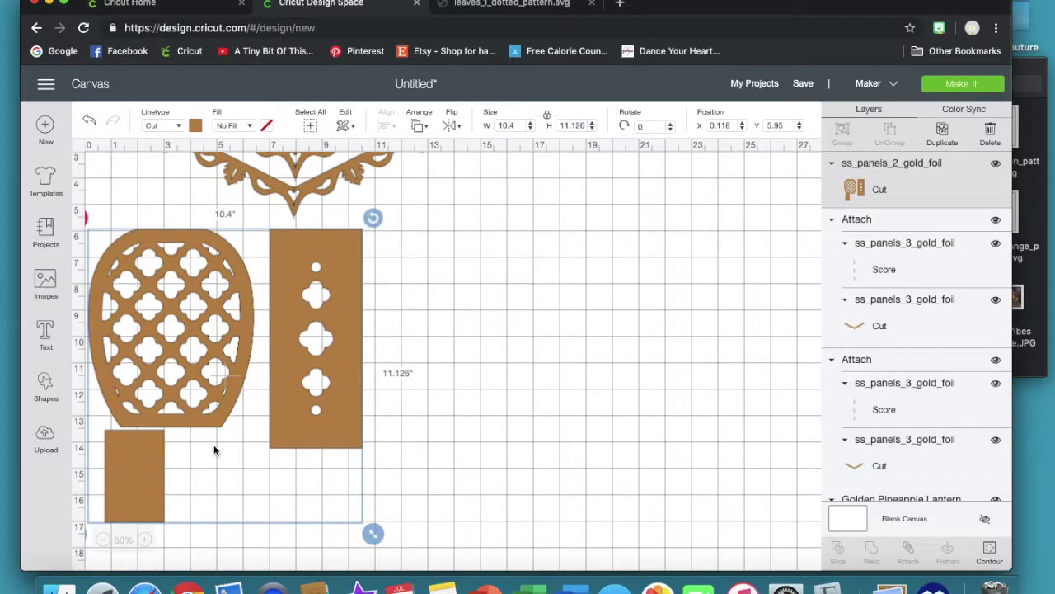
drag(161, 321, 217, 329)
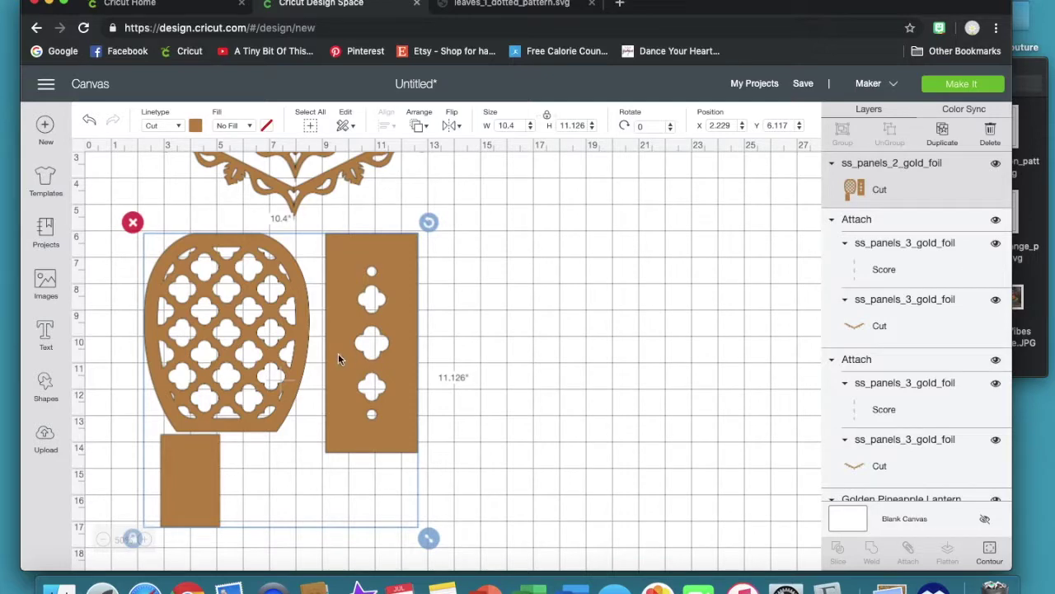
drag(210, 363, 521, 313)
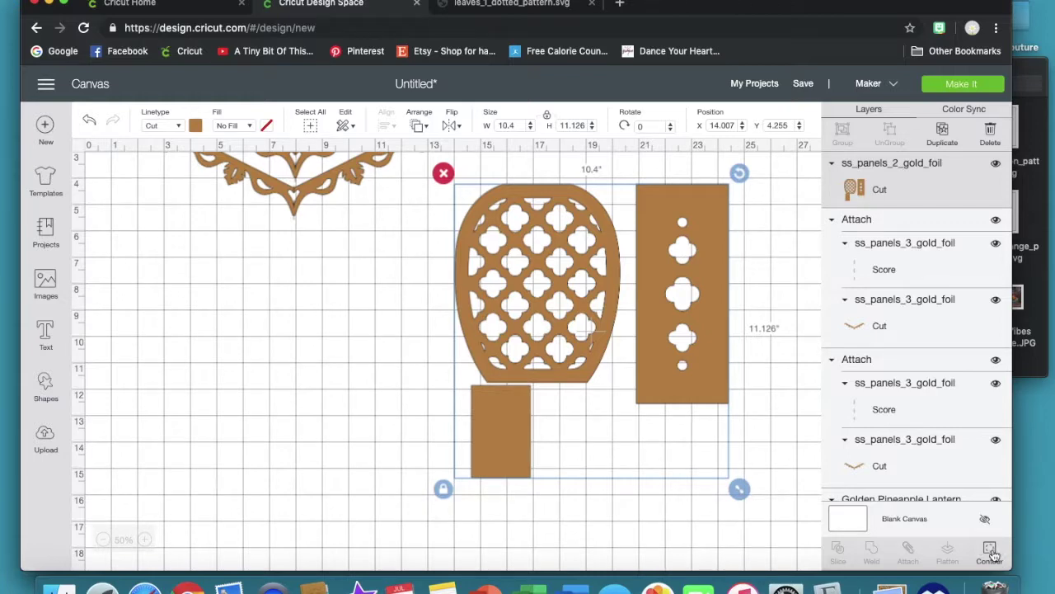
Step: Add a square shape and place it beside the small solid rectangle of the panel set
click(47, 382)
click(99, 293)
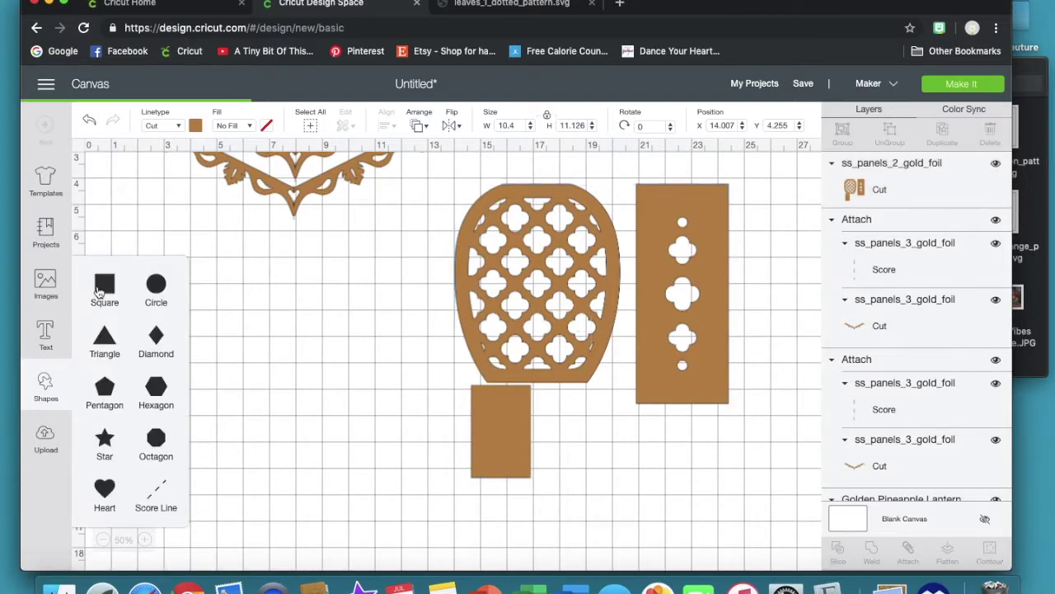
drag(174, 198, 350, 421)
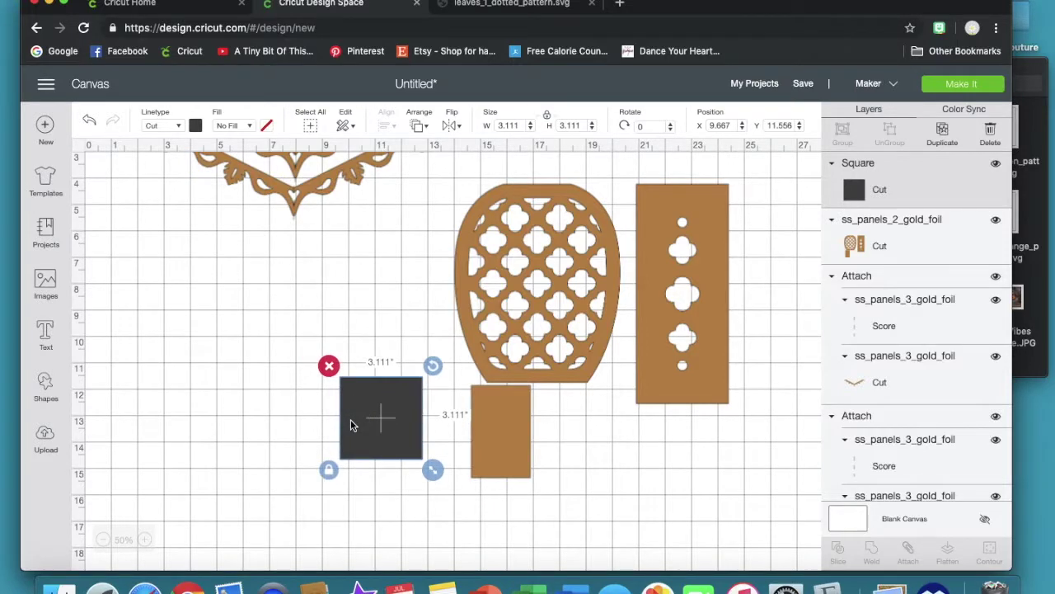
Step: Unlock the square's proportions, stretch it to about 6.53 × 4.72 inches and position it over the whole small rectangle
scroll(350, 421, up, 3)
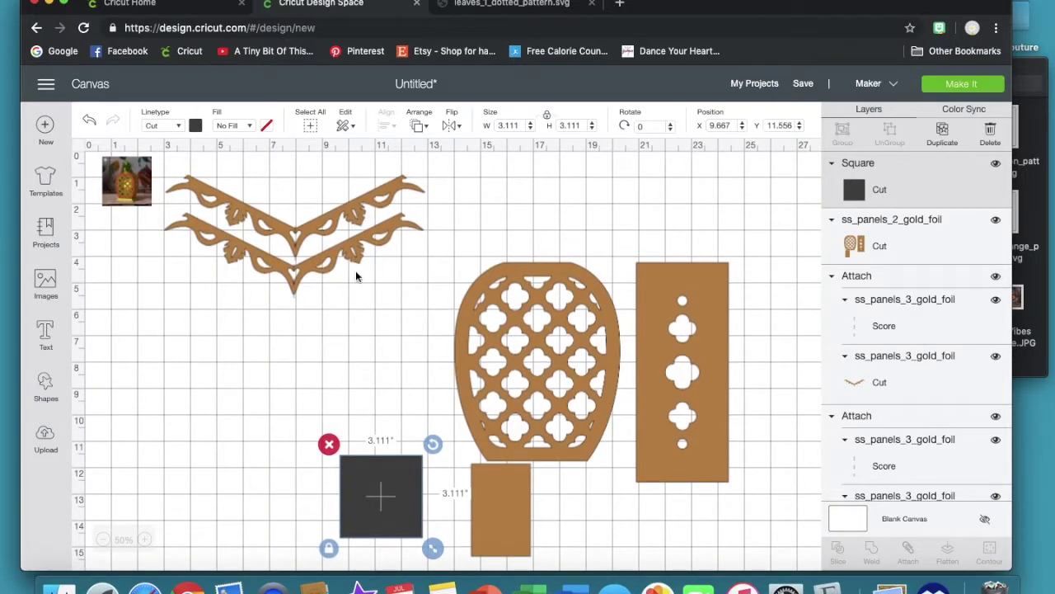
scroll(344, 372, down, 4)
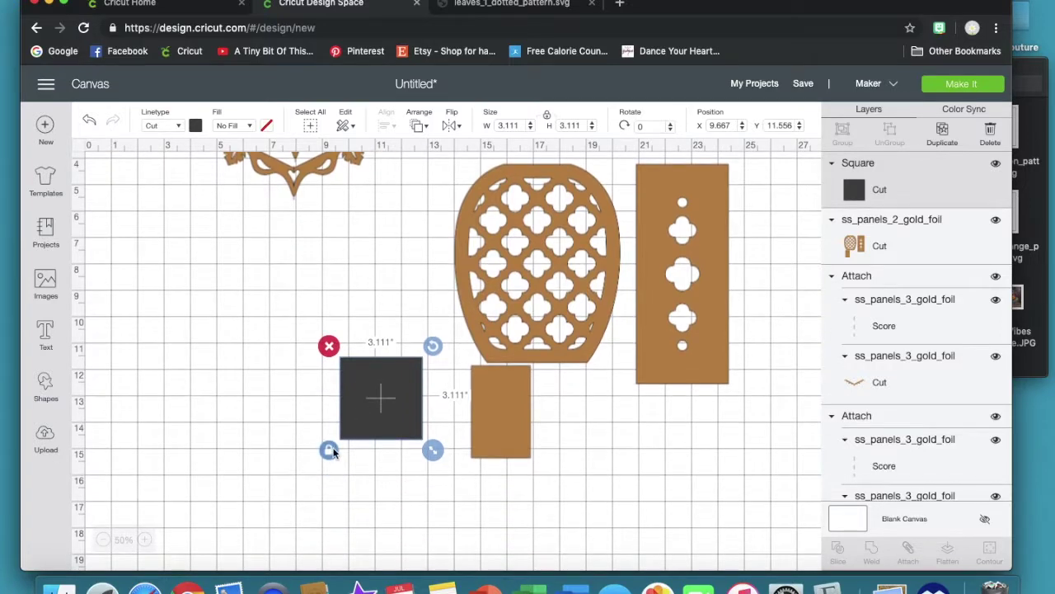
click(329, 450)
drag(433, 449, 523, 492)
drag(384, 423, 446, 435)
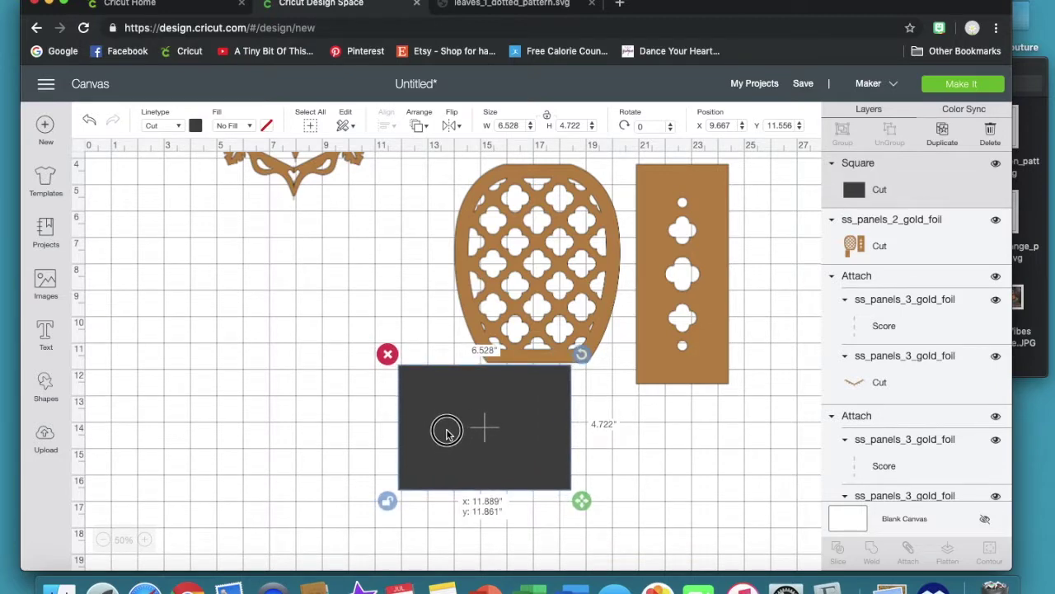
drag(448, 435, 447, 435)
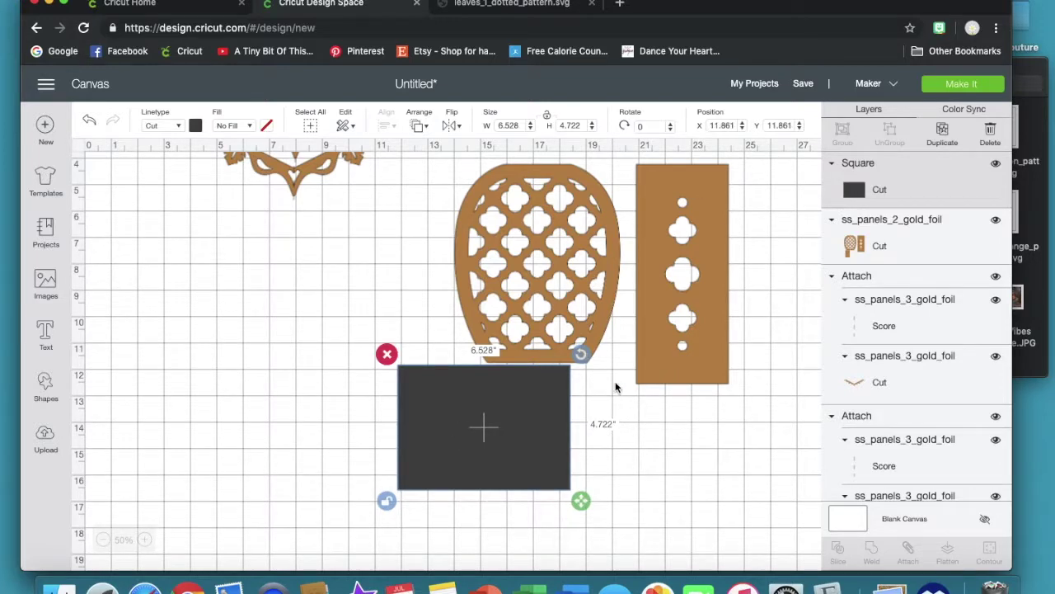
Step: Slice the small rectangle out of the panel set with the dark shape and delete the surrounding dark offcut
shift+click(520, 292)
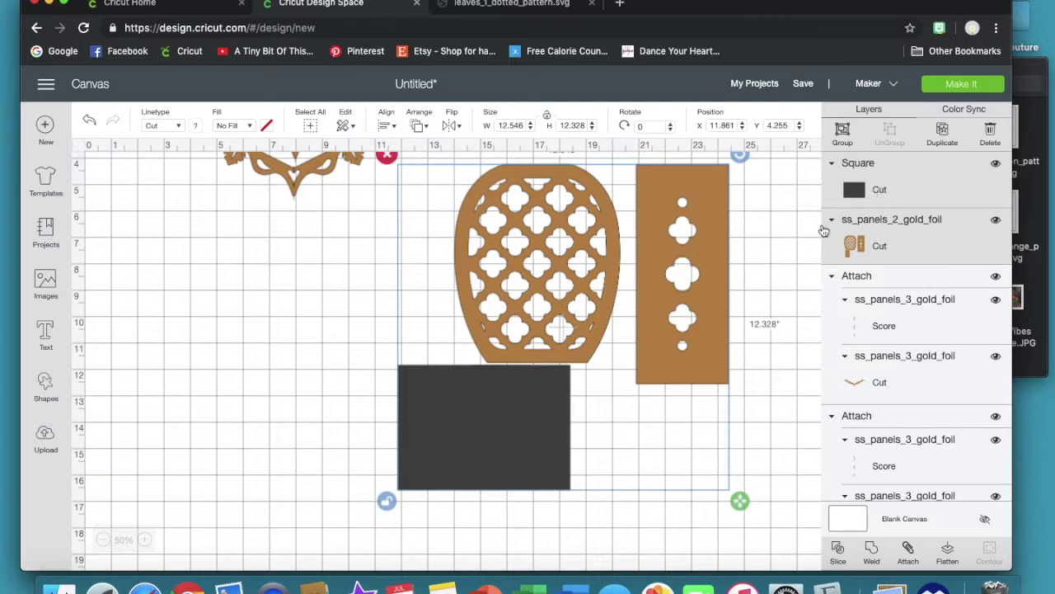
click(837, 550)
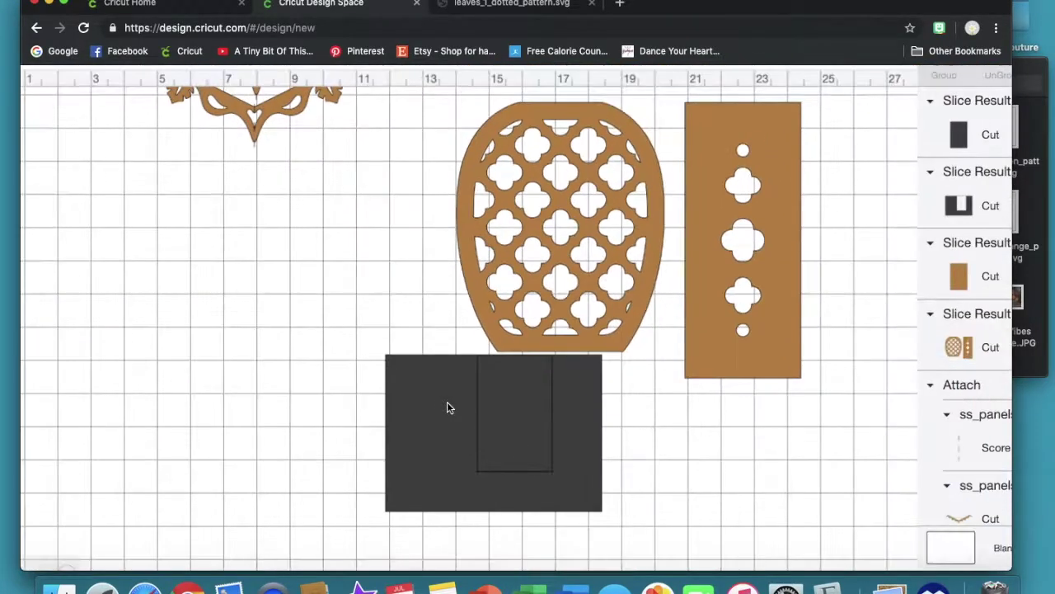
drag(437, 405, 290, 398)
click(370, 327)
click(225, 349)
Step: Separate the dark sliced rectangle from the gold one and move the gold rectangle away from the panel set
drag(522, 402, 258, 355)
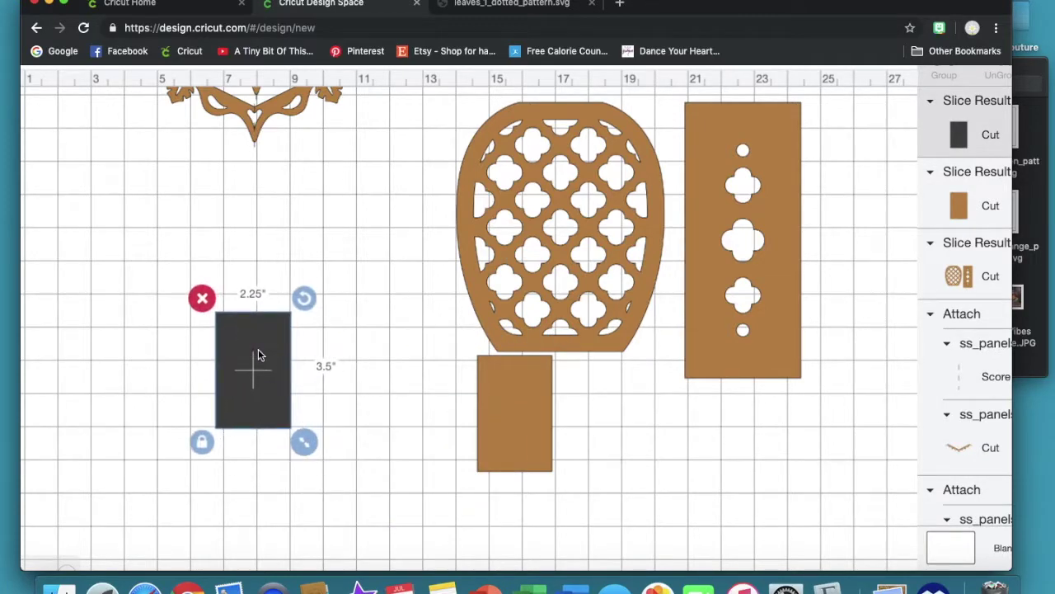
drag(521, 382, 197, 481)
Step: Place the dark rectangle over the tall side panel and stretch it to about 4.94 × 9.42 inches to cover it completely
drag(254, 345, 716, 126)
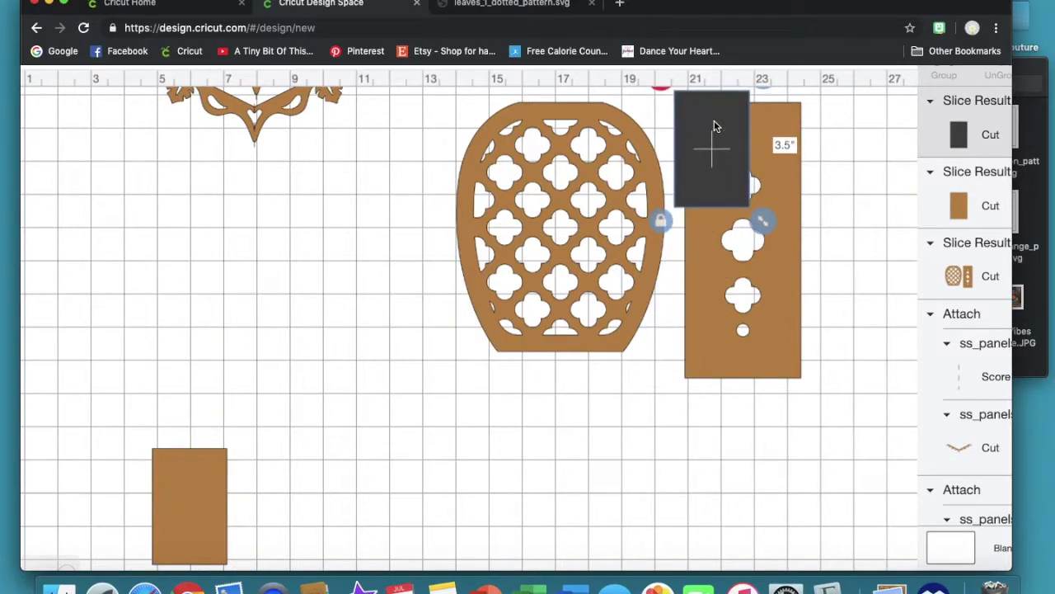
drag(762, 221, 850, 417)
scroll(852, 427, up, 3)
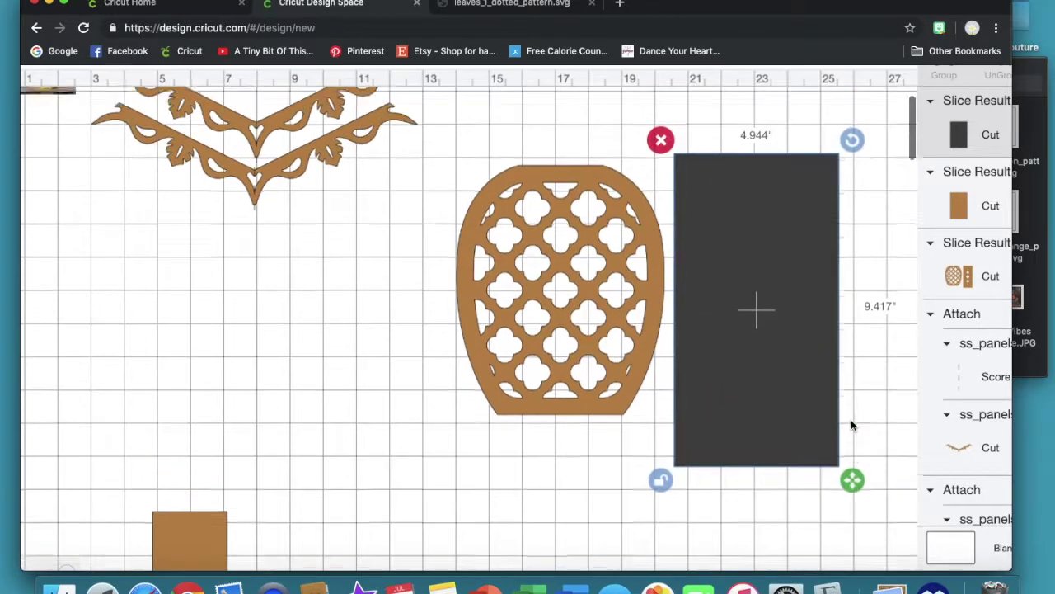
Step: Slice the tall side panel out of the panel set with the dark rectangle and delete the dark frame with its cutout shapes
shift+click(666, 407)
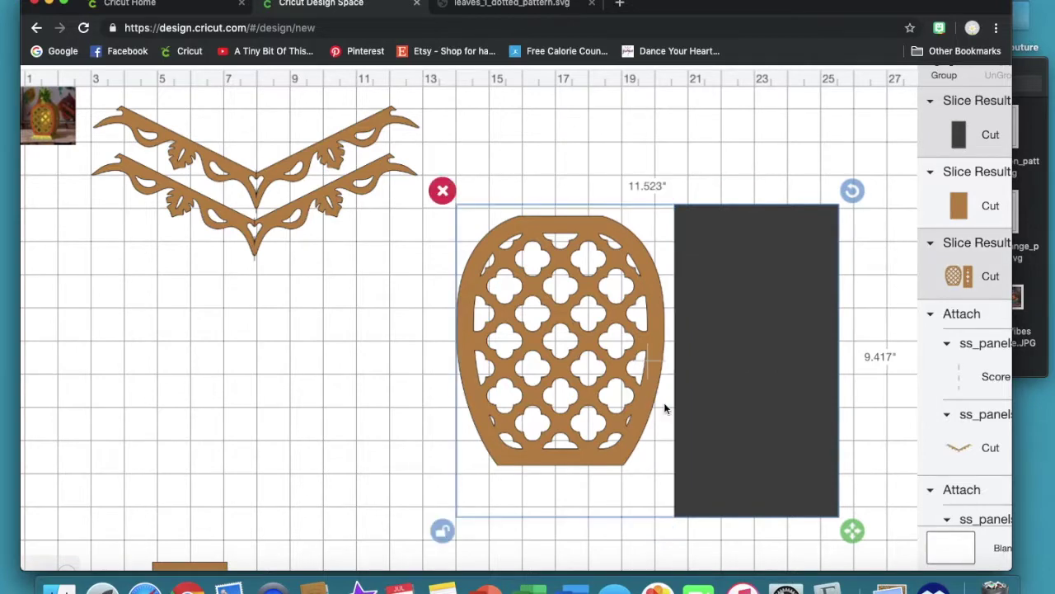
scroll(904, 514, right, 5)
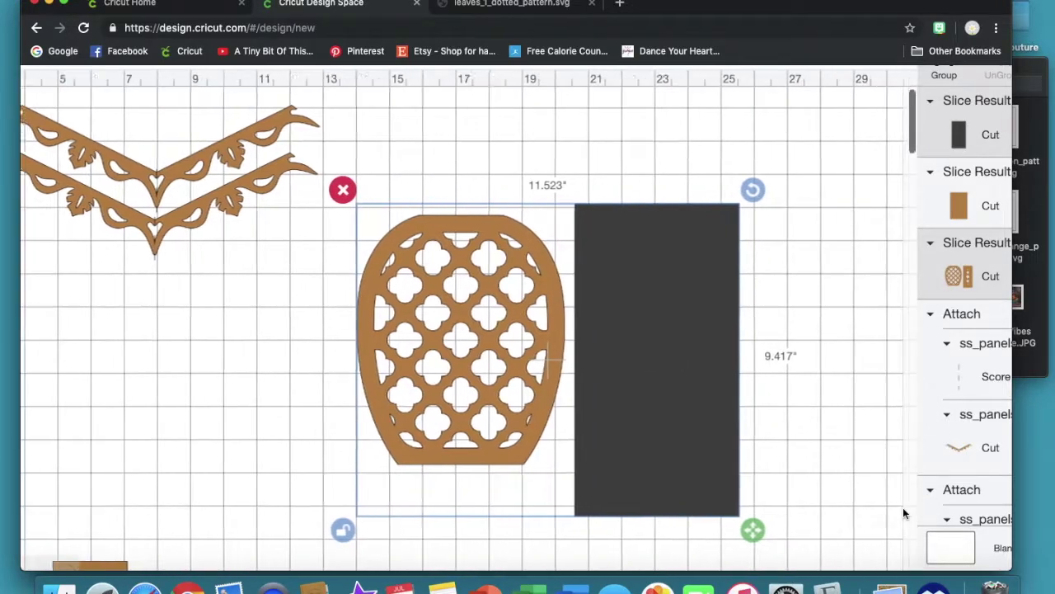
key(super+0)
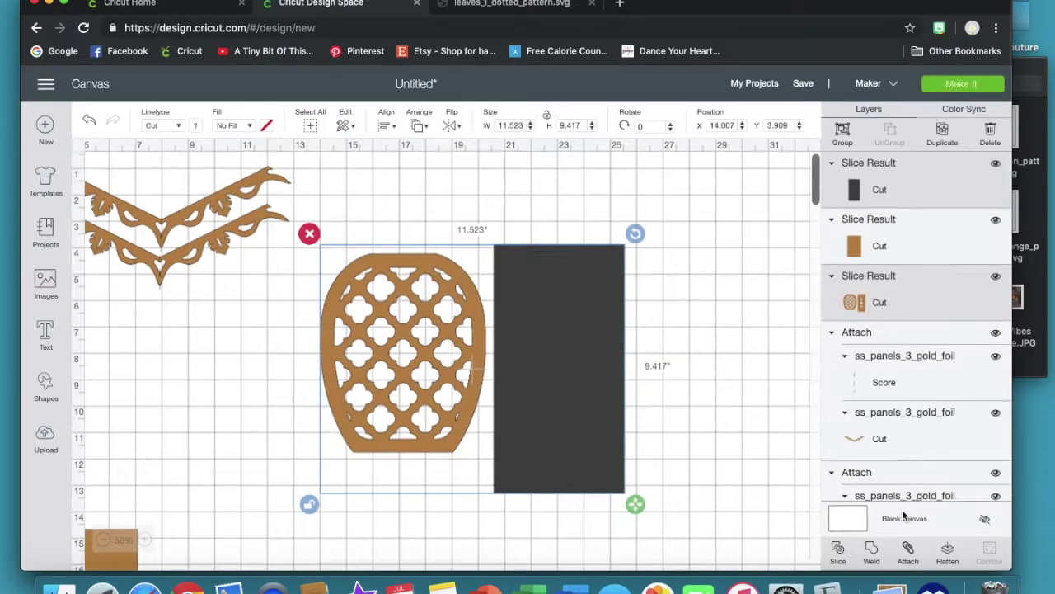
click(837, 550)
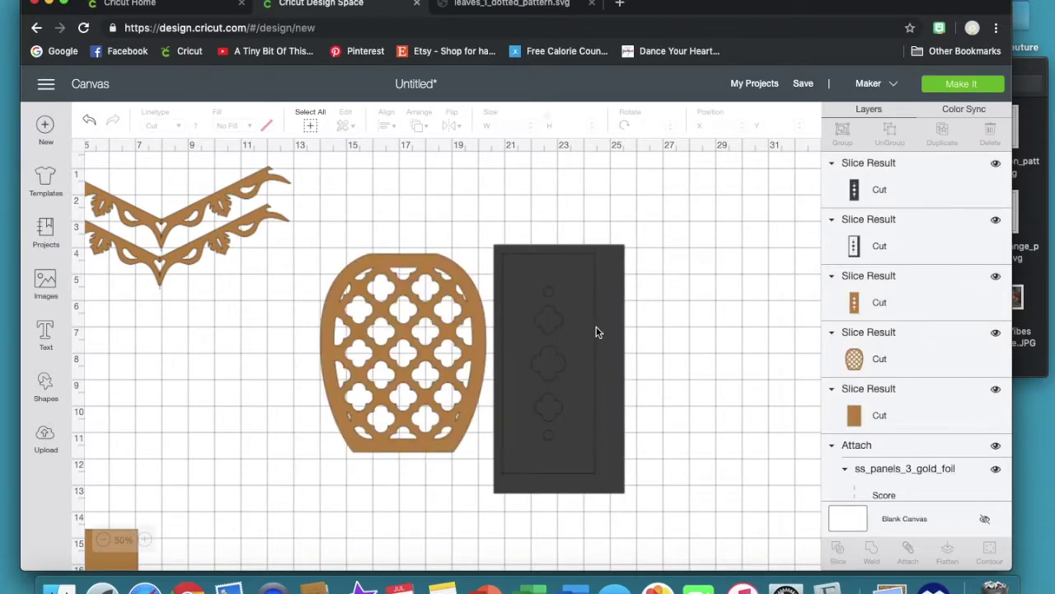
drag(601, 294, 761, 379)
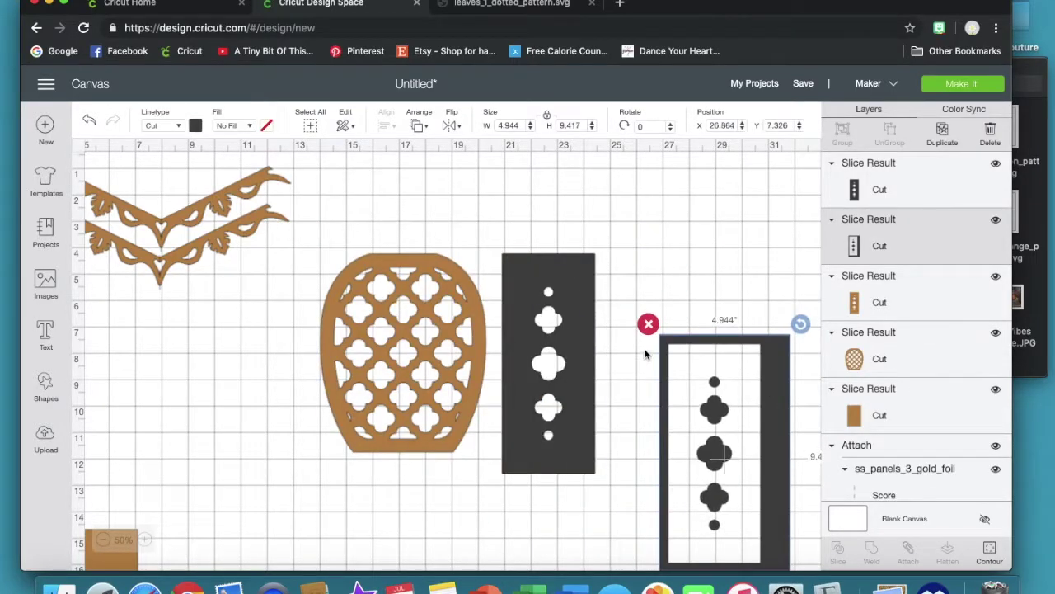
click(649, 327)
Step: Delete the dark copy of the tall panel and move the gold tall panel farther away from the lattice panel
drag(580, 322, 747, 365)
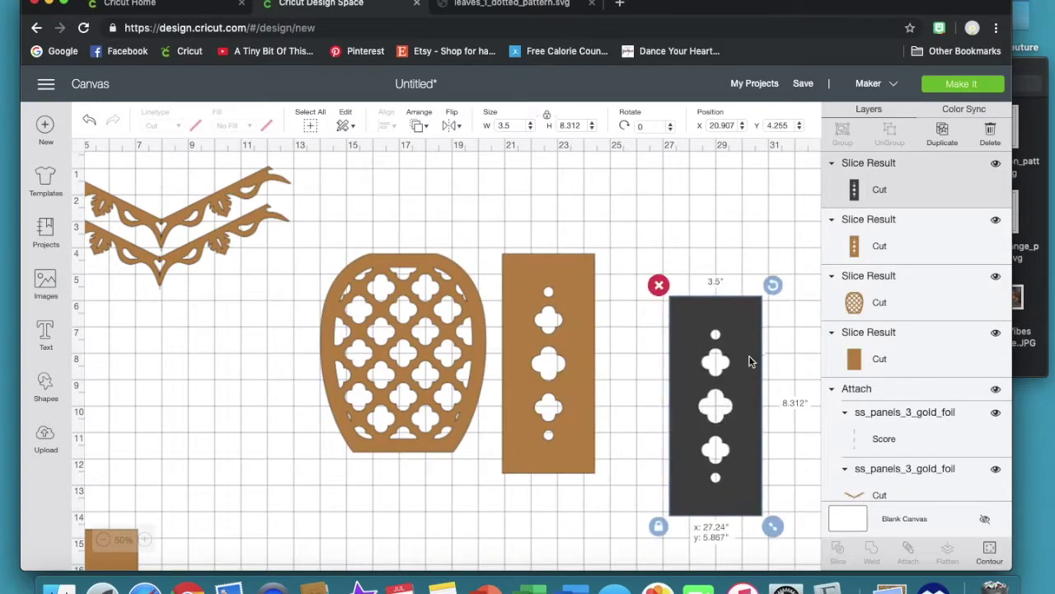
click(659, 286)
drag(515, 354, 636, 401)
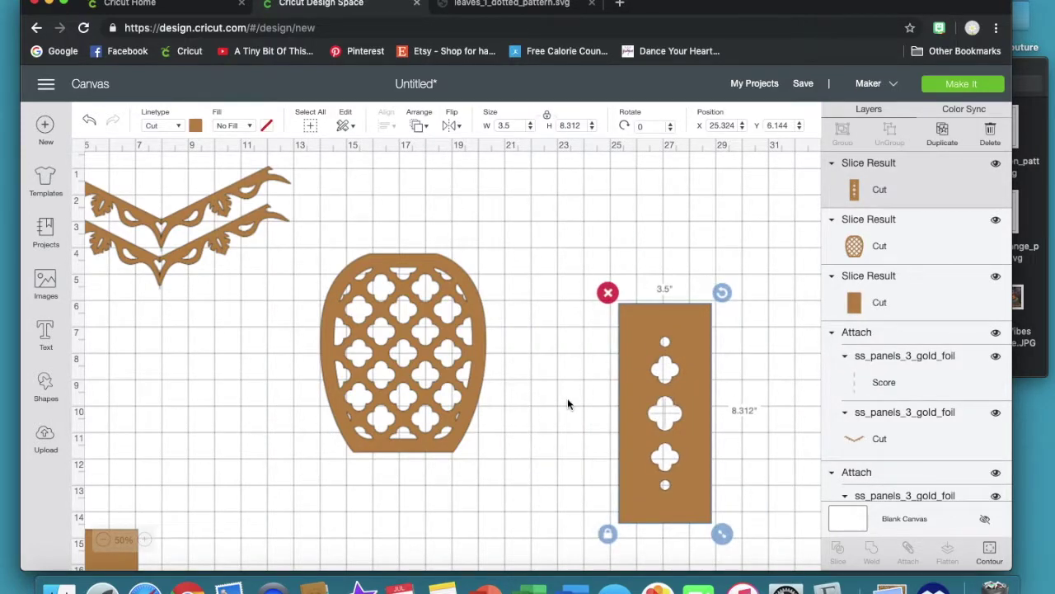
Step: Move the gold lattice panel and the tall side panel next to each other below the decorative borders
scroll(568, 405, left, 3)
drag(505, 382, 182, 454)
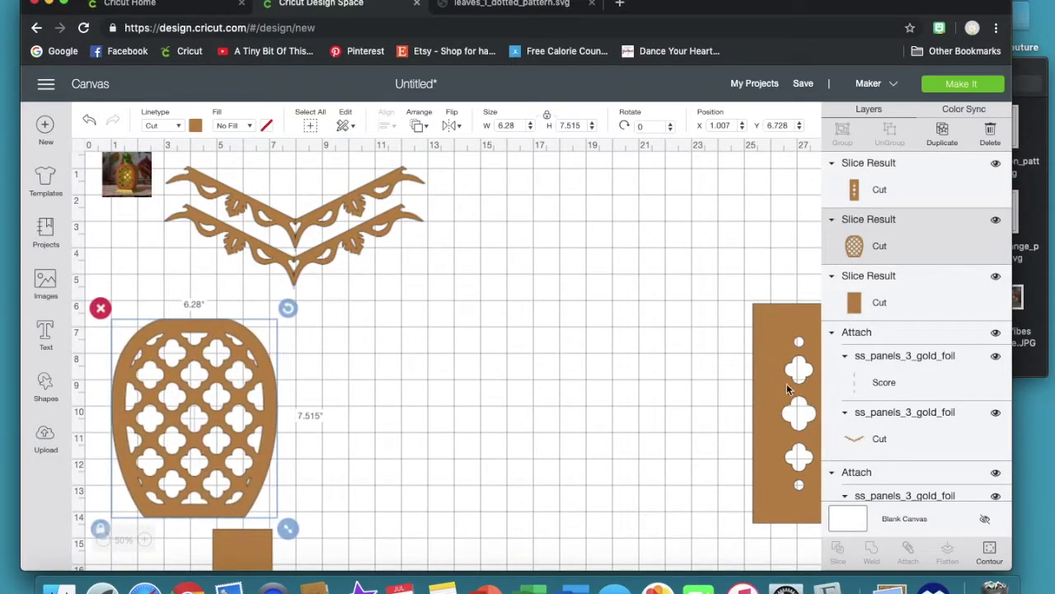
drag(775, 402, 328, 426)
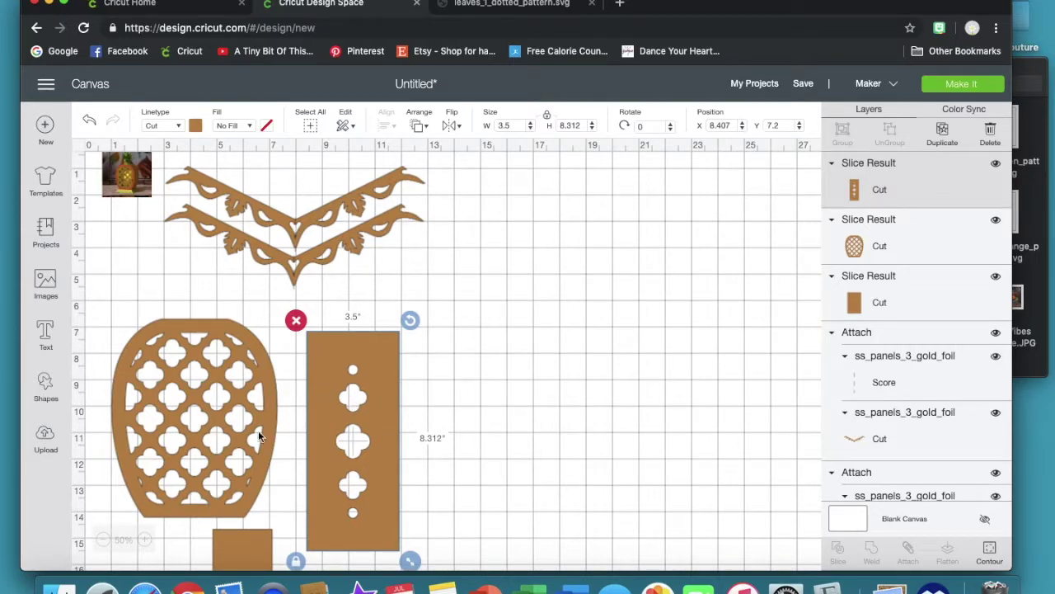
scroll(258, 437, down, 3)
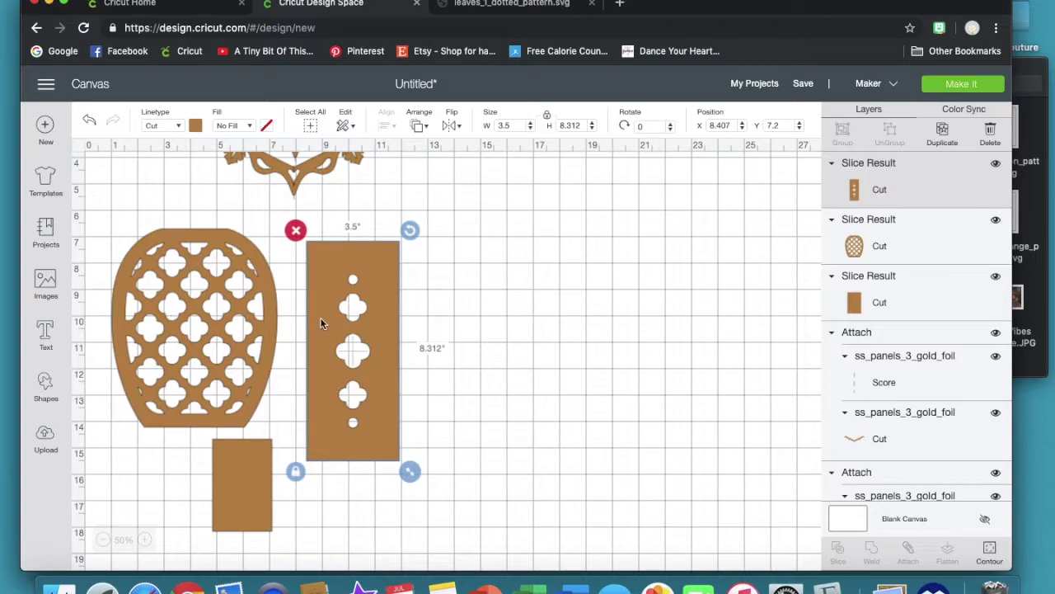
mouse_move(333, 317)
mouse_down()
mouse_move(306, 302)
mouse_move(322, 310)
mouse_up()
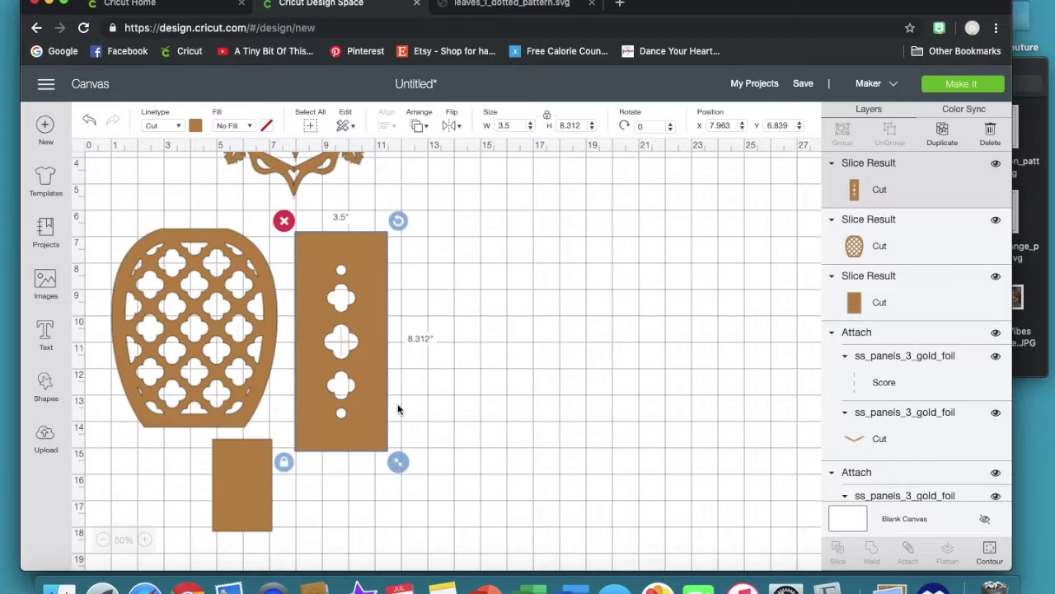
Step: Insert the ss_panels_1_gold_foil panel set, set its line layer to Score and place the set beside the first tall panel
click(45, 437)
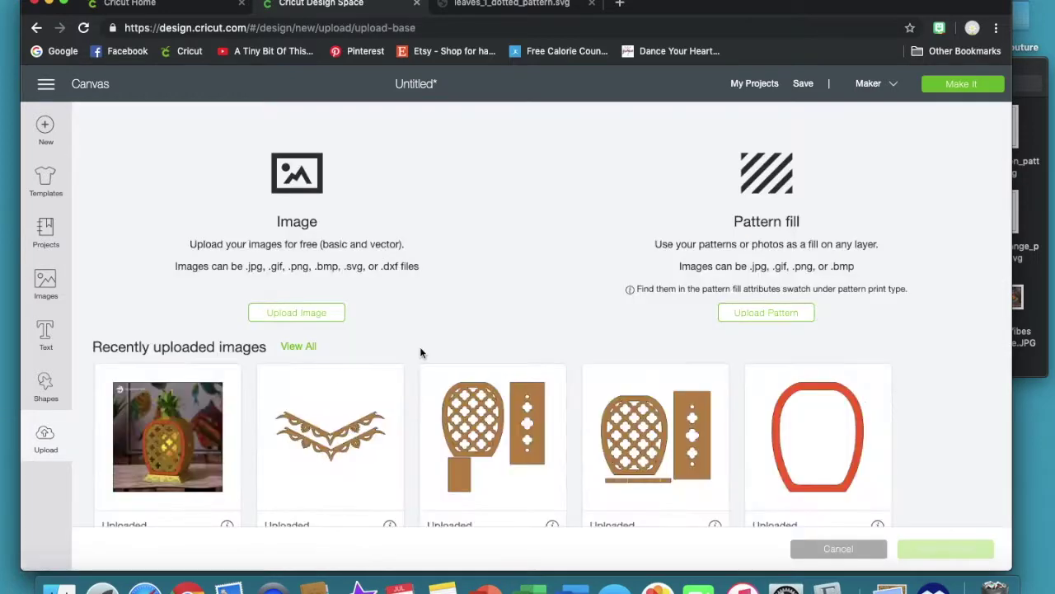
click(657, 446)
click(948, 548)
click(176, 126)
click(170, 183)
drag(643, 248, 629, 332)
click(45, 388)
click(124, 190)
drag(659, 272, 676, 308)
shift+click(544, 365)
key(ctrl+z)
Step: Slice the tall side panel out of the new set with a square stretched to about 4.61 × 10.06 inches and move it clear
click(46, 388)
click(146, 334)
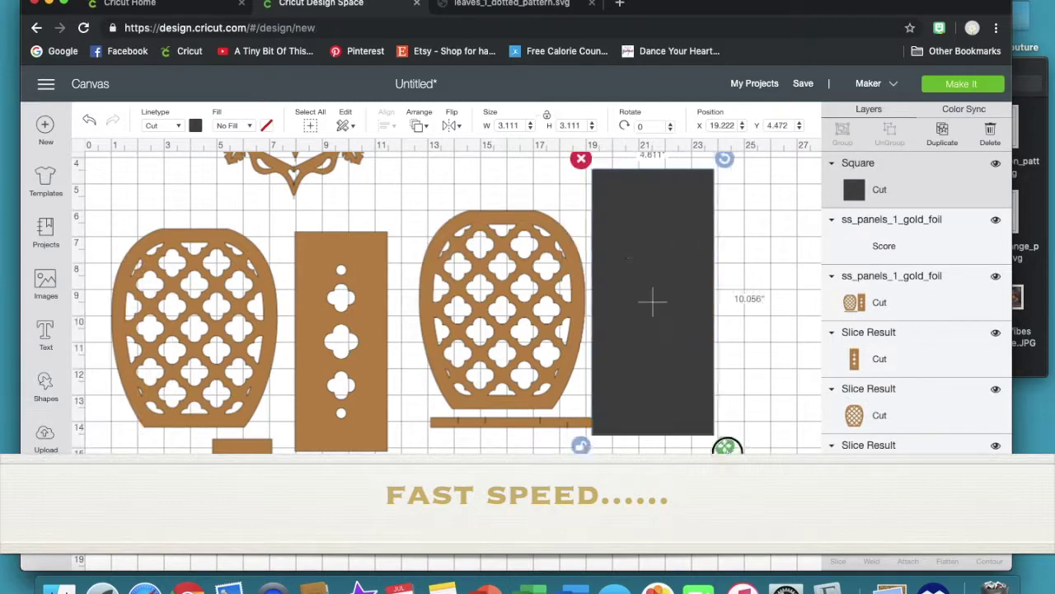
shift+click(488, 255)
click(839, 561)
key(Delete)
drag(657, 353, 749, 370)
Step: Cover the narrow strip below the second lattice panel with a square, slice the strip out and delete the leftover shapes
click(45, 387)
click(146, 334)
drag(453, 246, 631, 458)
shift+click(503, 329)
click(838, 561)
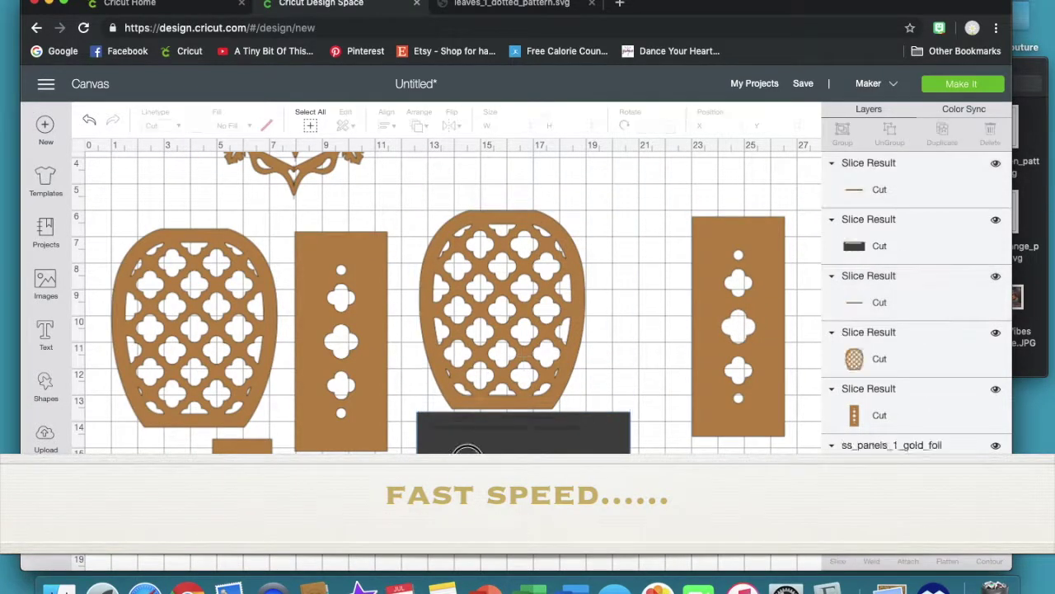
key(Delete)
Step: Move the second tall panel closer to its lattice panel and attach the score lines to the narrow strip
drag(503, 329, 604, 264)
drag(614, 443, 417, 404)
click(908, 561)
Step: Insert the ss_panel_1_orange_pattern frame below the gold pieces, duplicate it and place the copy beside the original
click(46, 437)
click(813, 440)
click(958, 556)
scroll(462, 371, down, 5)
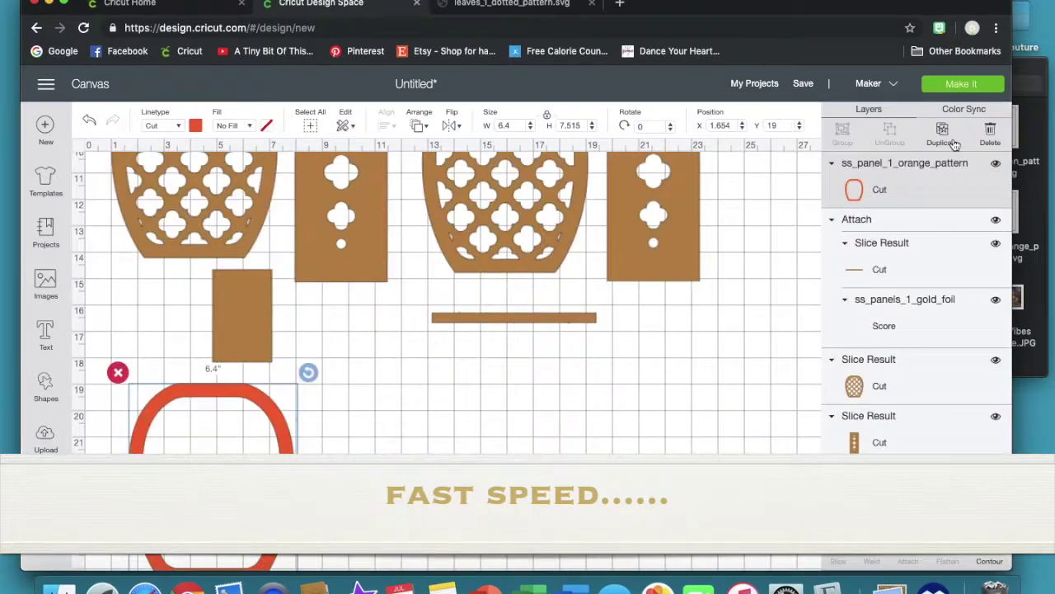
click(944, 135)
drag(226, 428, 402, 416)
Step: Insert the ss_main_3_green_pattern base piece and place it beside the two orange frames
click(46, 438)
click(958, 556)
scroll(462, 371, down, 3)
drag(223, 330, 639, 424)
Step: Set the fold lines of the light green base piece to Score, ungroup it and attach the lines to the base
click(884, 190)
click(164, 126)
click(179, 191)
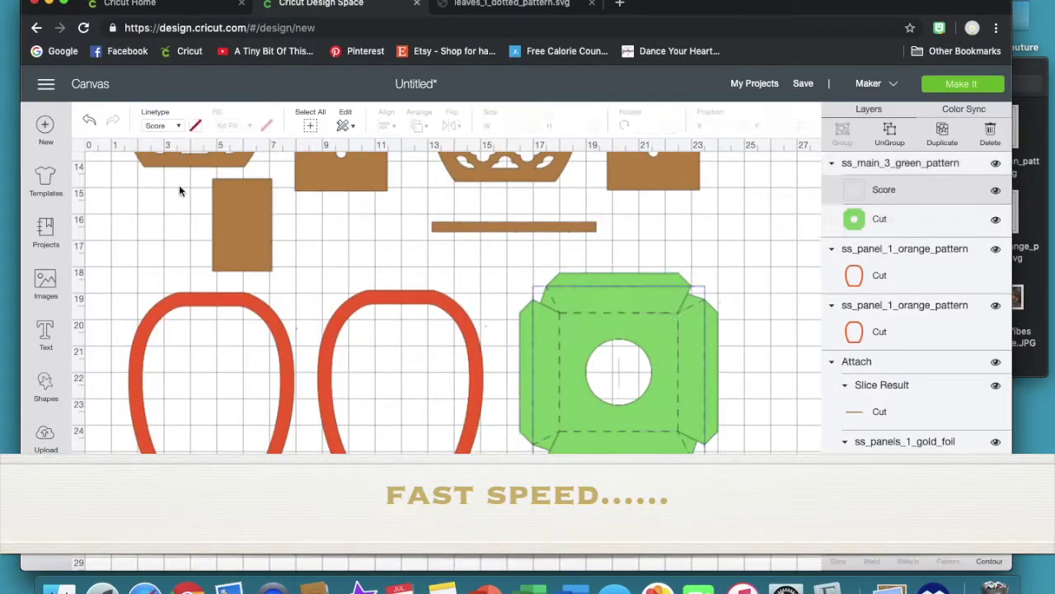
click(890, 136)
click(908, 561)
Step: Insert the ss_main_2_cricket pieces, move them below the orange frames and ungroup them
click(45, 437)
click(958, 557)
scroll(462, 371, down, 5)
drag(280, 248, 217, 396)
click(891, 136)
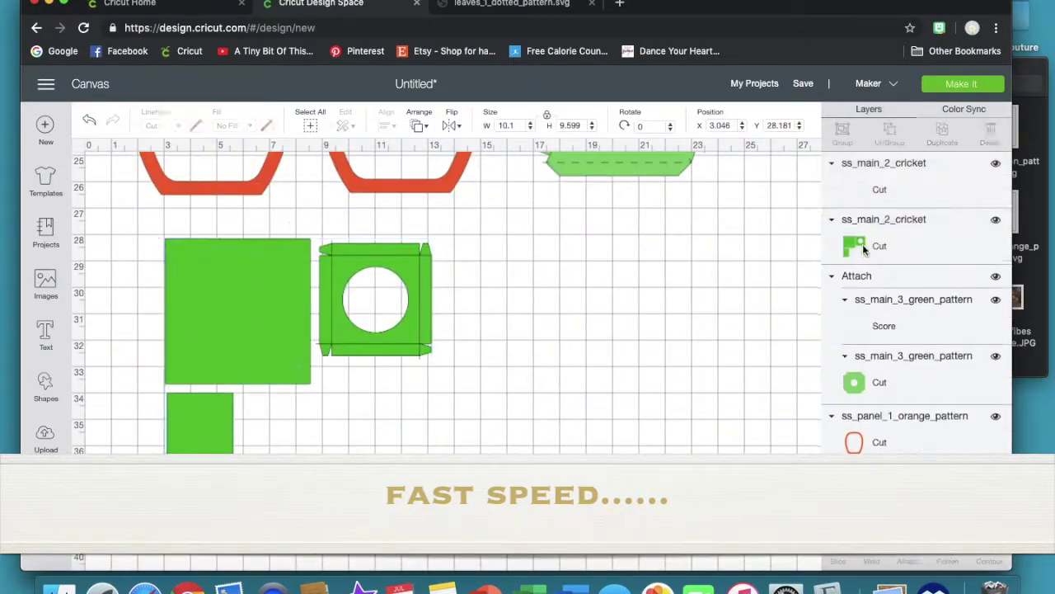
Step: Set the fold lines of the ss_main_2_cricket round-hole piece to Score
click(843, 244)
drag(213, 314, 215, 315)
scroll(235, 298, up, 4)
click(241, 239)
scroll(227, 387, down, 4)
click(880, 190)
click(164, 127)
click(179, 191)
Step: Add a shape, stretch it over part of the ss_main_2_cricket pieces and slice them apart
click(45, 386)
click(104, 288)
scroll(330, 330, down, 5)
drag(218, 251, 184, 437)
drag(236, 493, 278, 535)
click(838, 560)
Step: Spread the sliced large square, small rectangle and round-hole piece apart below the orange frames
drag(201, 433, 547, 433)
click(89, 121)
drag(206, 425, 319, 390)
drag(231, 297, 436, 413)
click(436, 413)
drag(240, 321, 202, 322)
Step: Change the stacking order of the round-hole piece and attach its score lines to it
click(375, 312)
click(419, 125)
click(456, 152)
Step: Insert the ss_main_1_green_pattern lattice panel, place it beside the round-hole piece and duplicate it
click(46, 437)
click(483, 280)
click(947, 546)
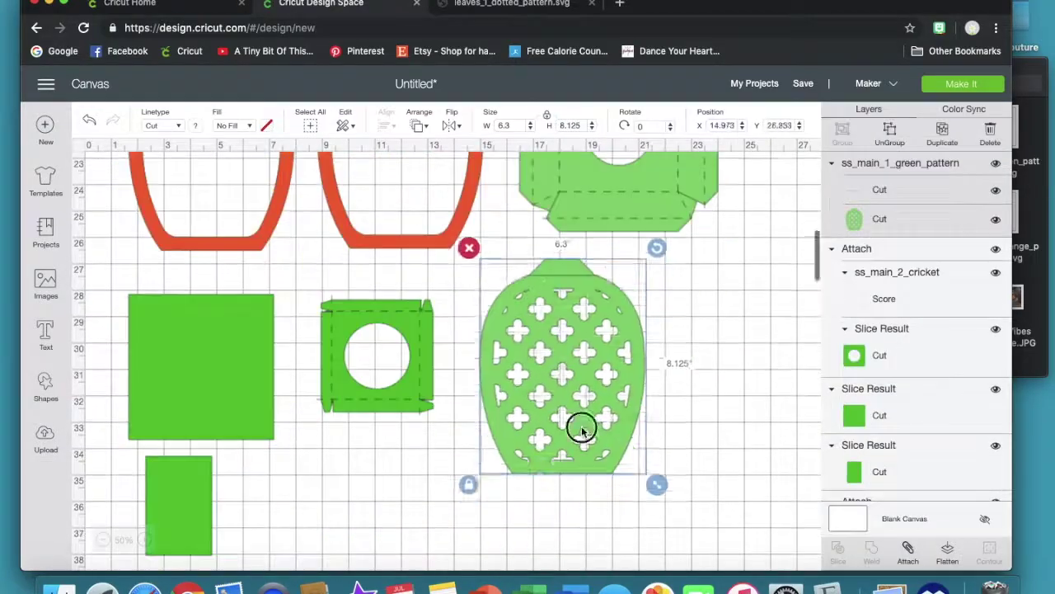
scroll(552, 291, up, 2)
click(553, 291)
key(super+d)
Step: Ungroup the ss_main_1_cricket toothed side panels and hide contours in each copy to make two separate panels
scroll(426, 396, down, 5)
click(426, 479)
scroll(437, 474, down, 1)
click(890, 132)
click(853, 245)
click(990, 549)
click(512, 385)
click(824, 110)
click(989, 549)
click(825, 111)
Step: Insert the uploaded six-petal leaf image, ss_leaves_2_dotted_pattern, onto the canvas
click(45, 437)
scroll(445, 392, down, 5)
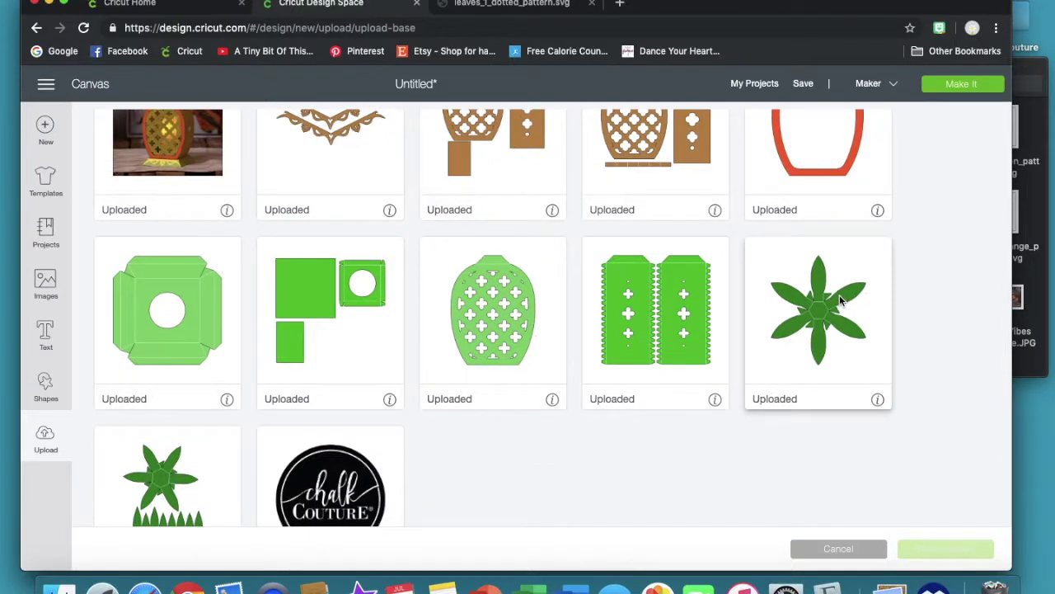
click(841, 300)
click(943, 548)
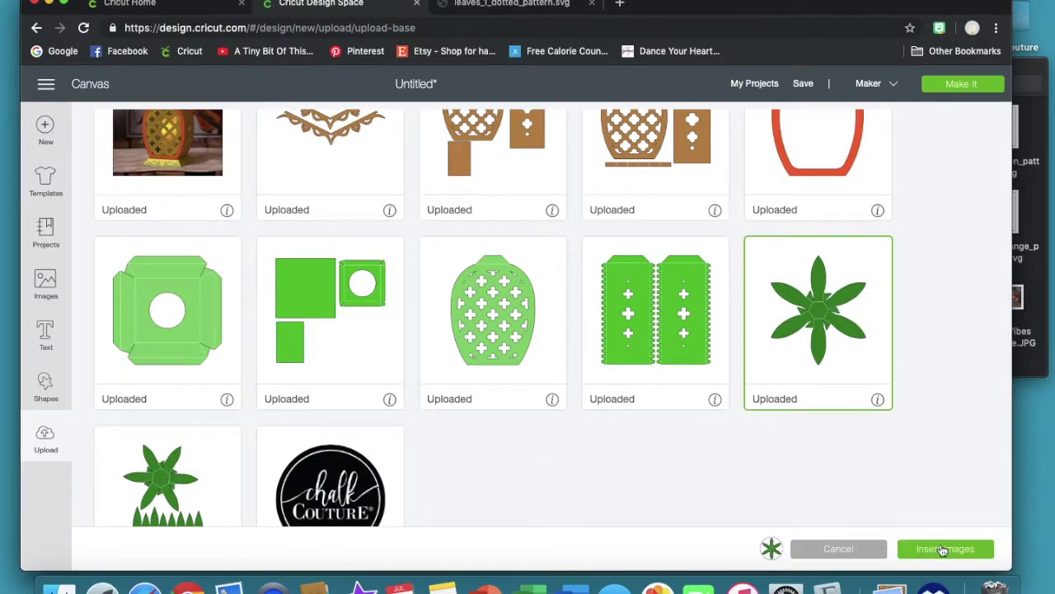
Step: Move the six-petal leaf piece down to the empty area beside the toothed side panels, below the light green lattice panels
scroll(733, 319, up, 10)
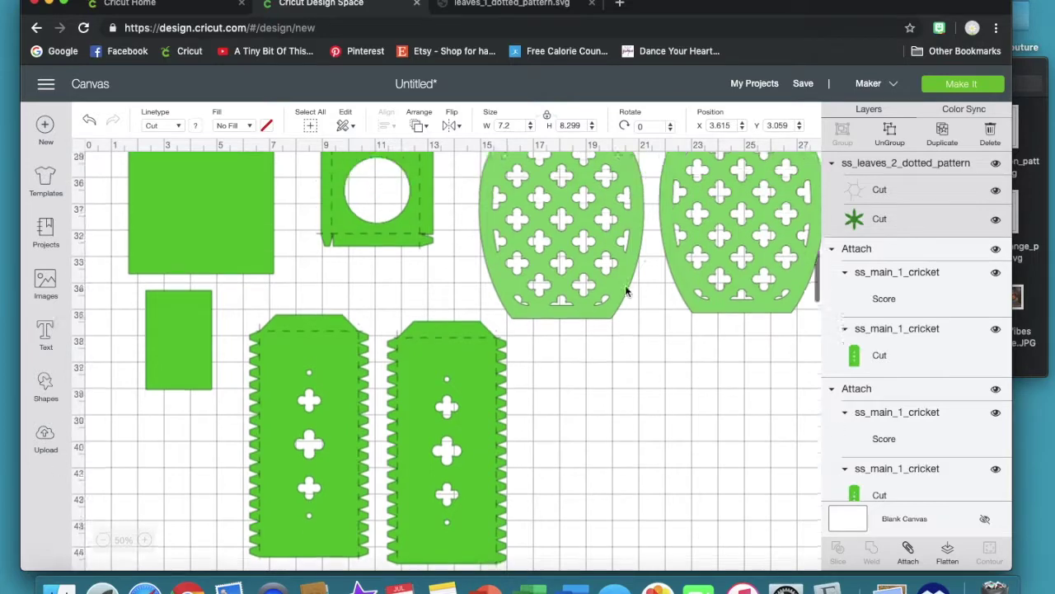
scroll(625, 287, up, 7)
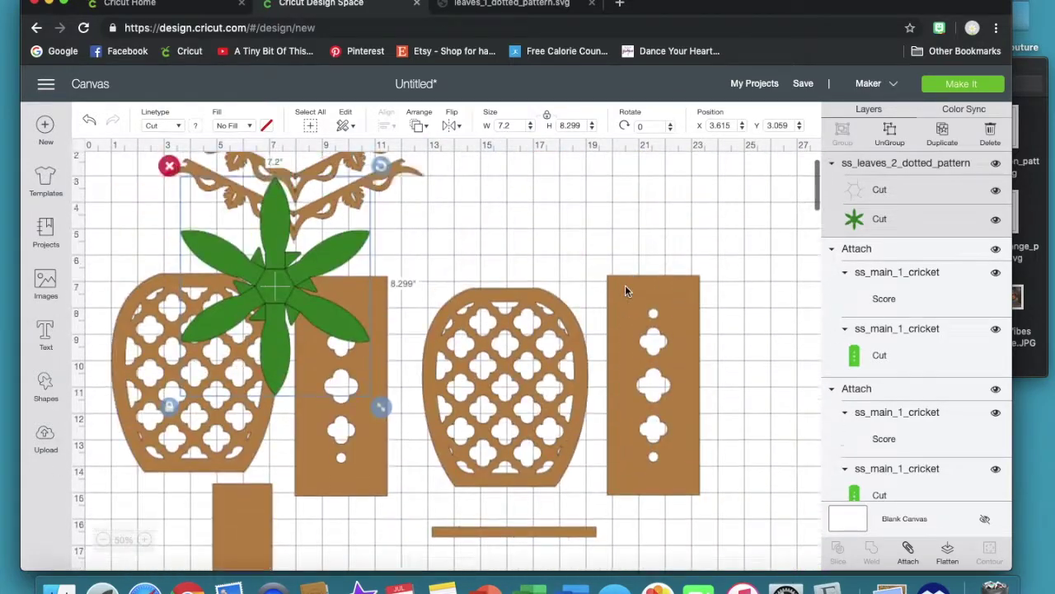
drag(266, 287, 443, 412)
scroll(443, 413, down, 7)
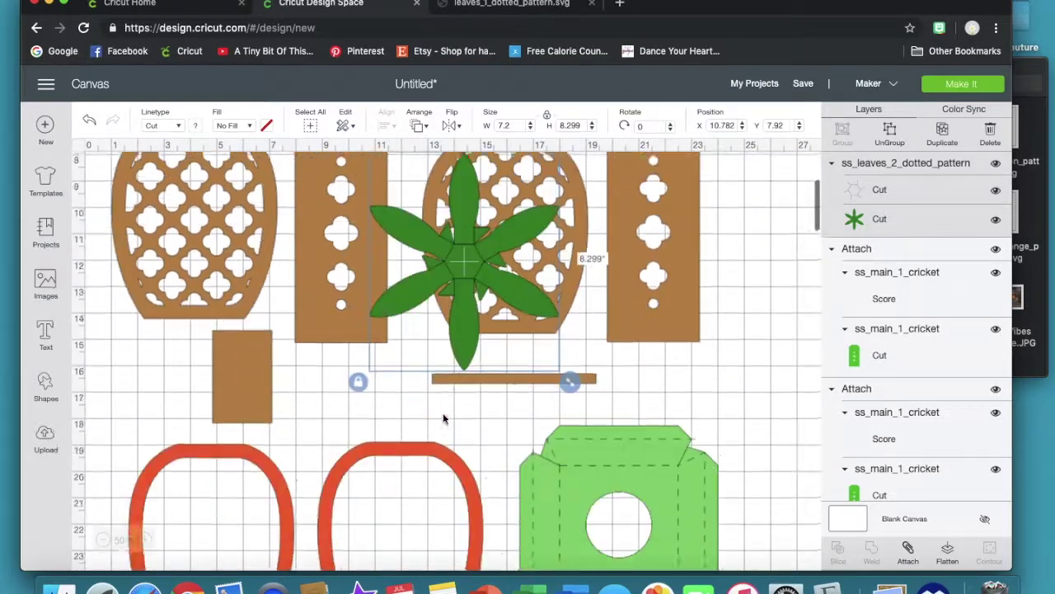
drag(469, 330, 542, 438)
scroll(563, 276, down, 2)
drag(547, 295, 554, 507)
scroll(558, 462, down, 6)
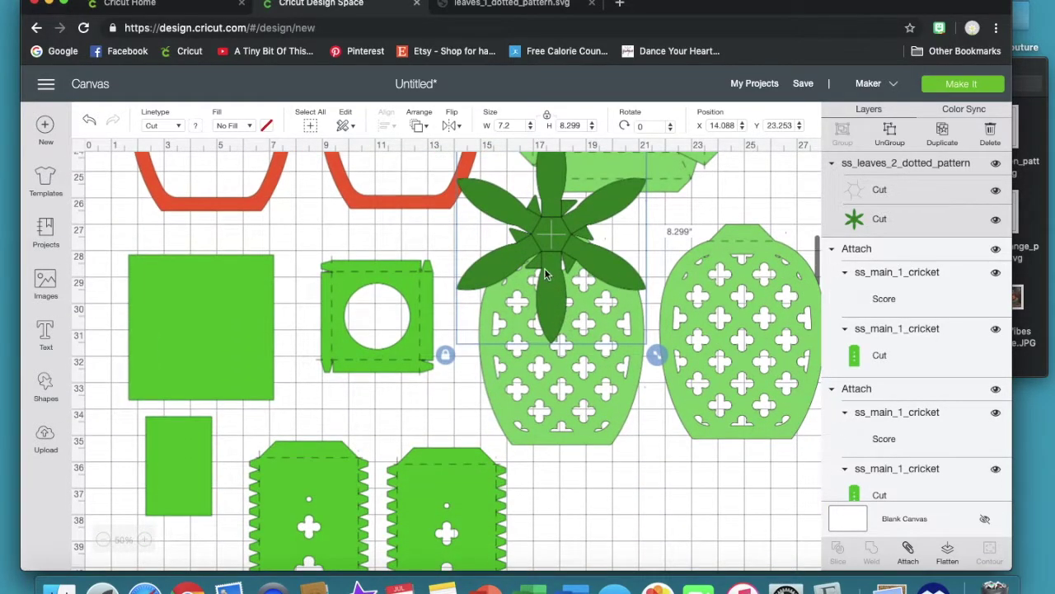
drag(548, 274, 605, 540)
scroll(608, 492, down, 3)
drag(609, 420, 664, 508)
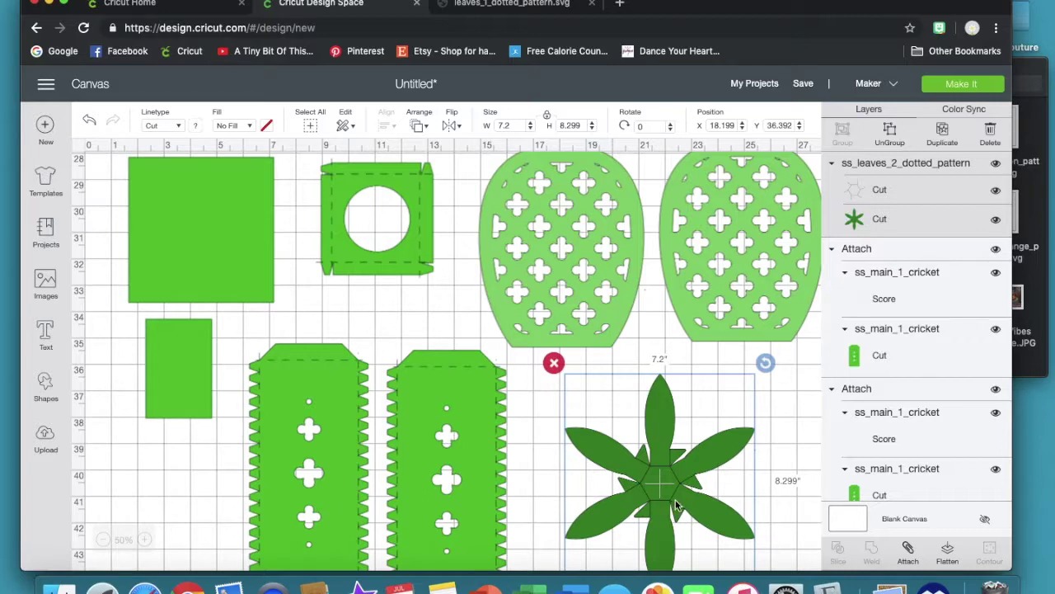
scroll(680, 503, down, 3)
scroll(679, 503, right, 3)
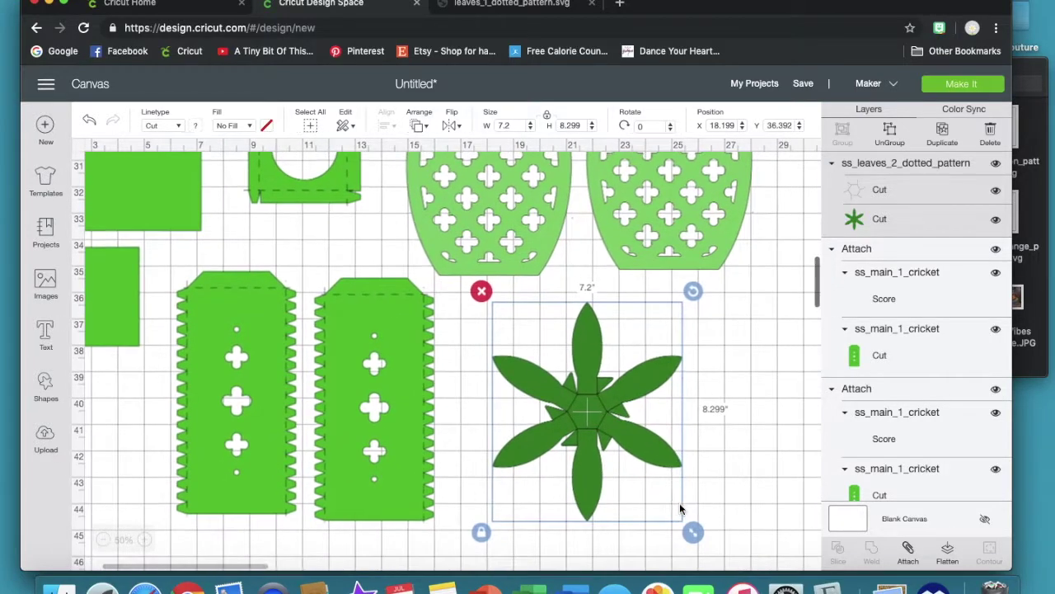
Step: Set the inner fold-line layer of the six-petal leaf piece to Score
click(915, 187)
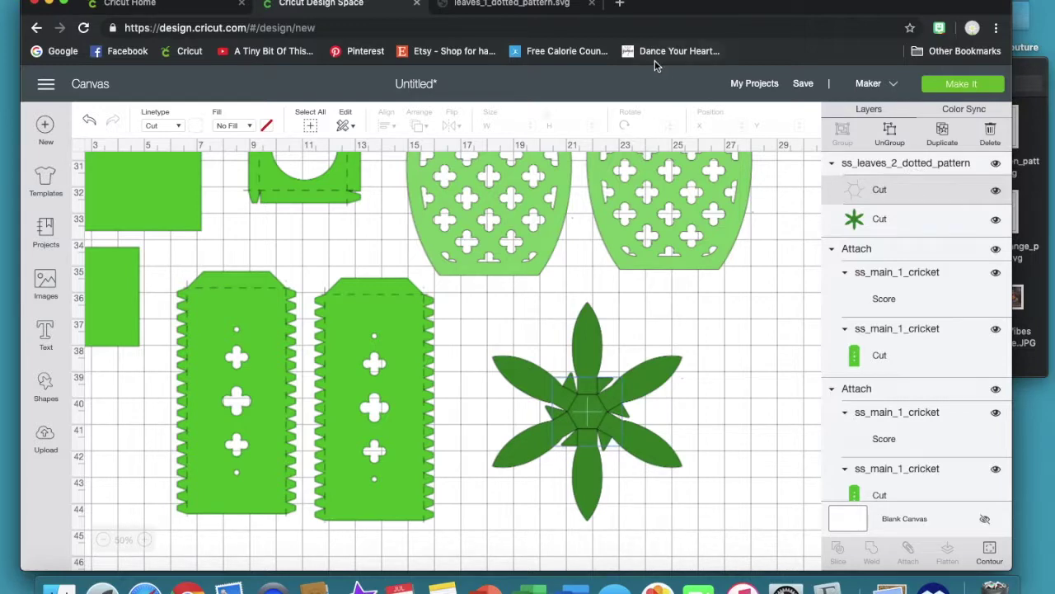
click(180, 128)
click(181, 183)
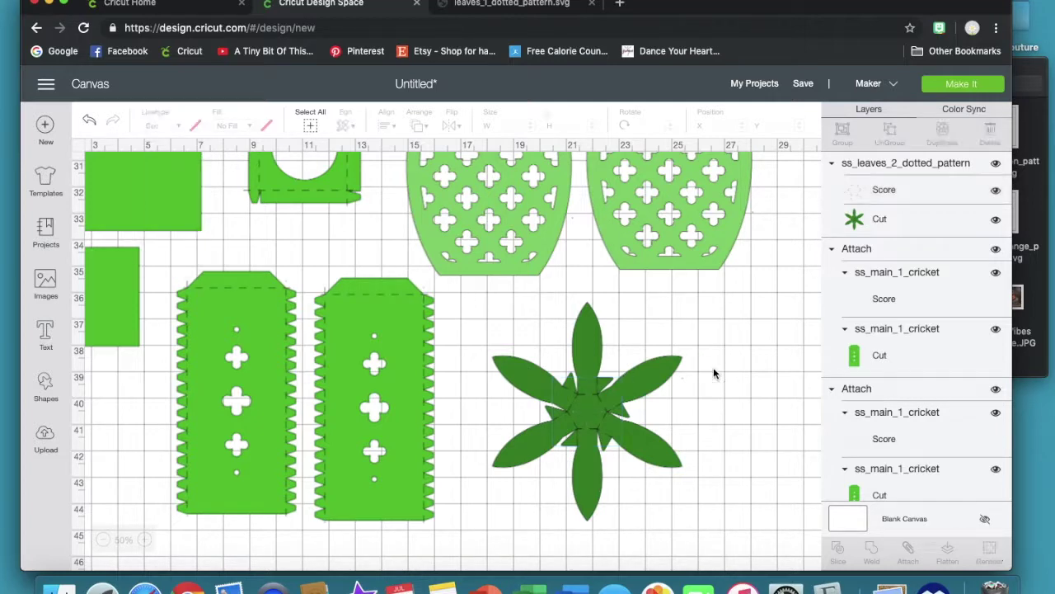
Step: Ungroup the six-petal leaf piece and attach its score lines to the leaf shape
click(615, 388)
click(889, 131)
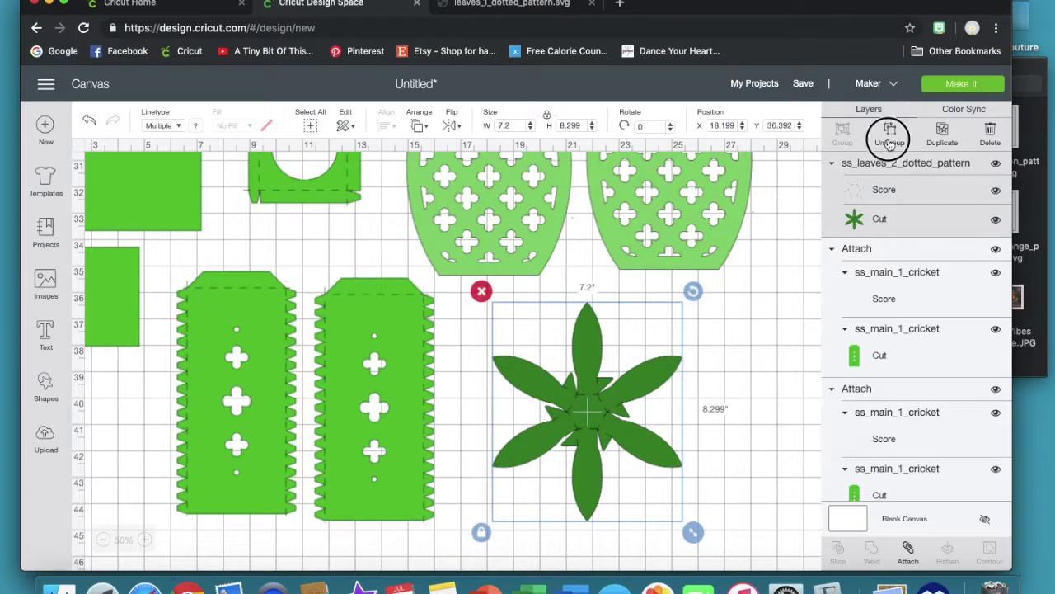
drag(491, 312, 693, 530)
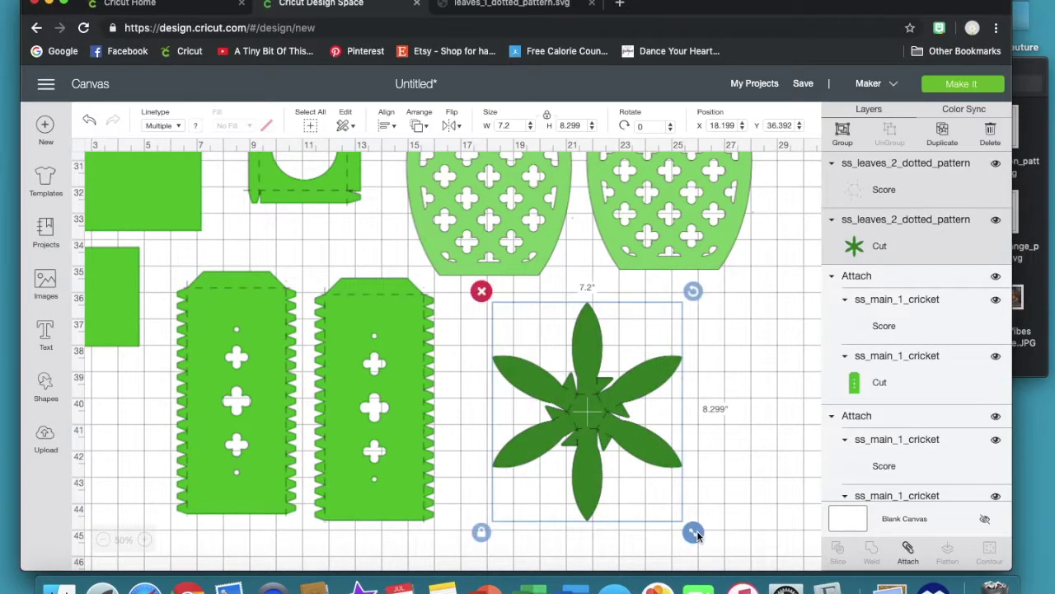
click(910, 550)
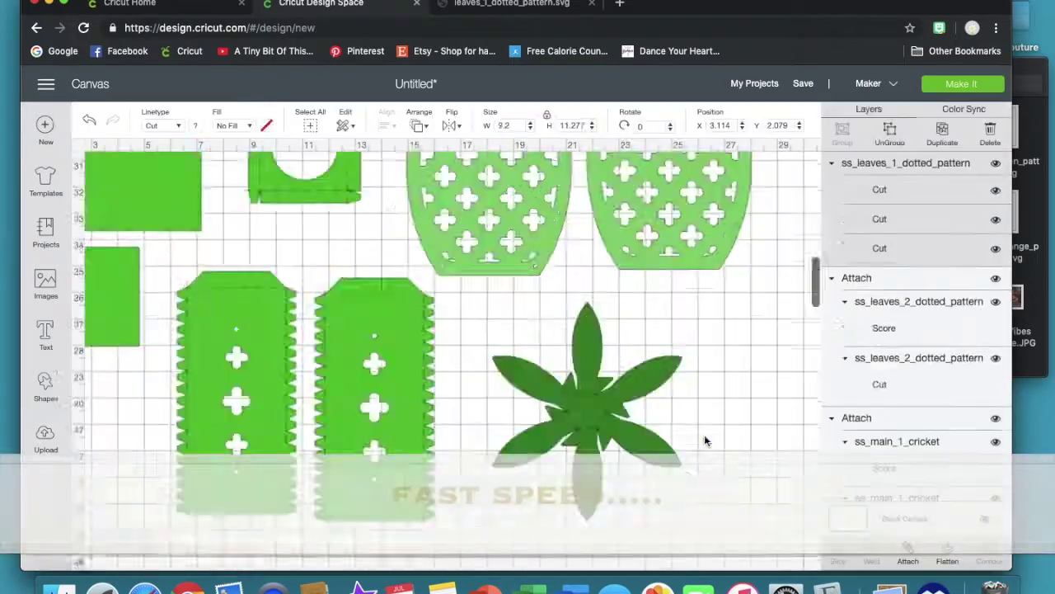